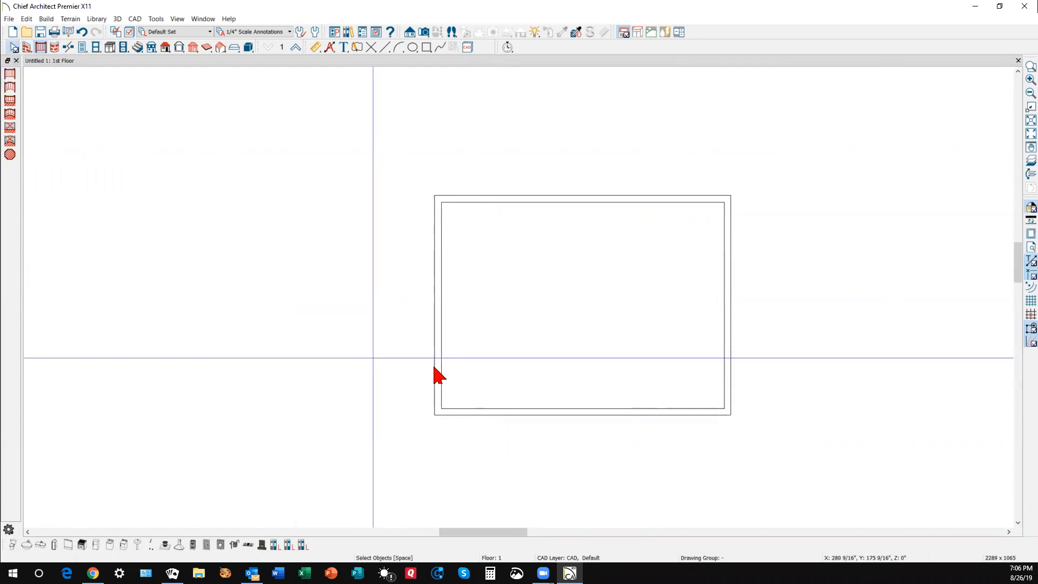
Override the plan display defaults for all four deck railings so that newels and balusters/panels are drawn in plan.
{"action": "left_click", "coordinate": [436, 322]}
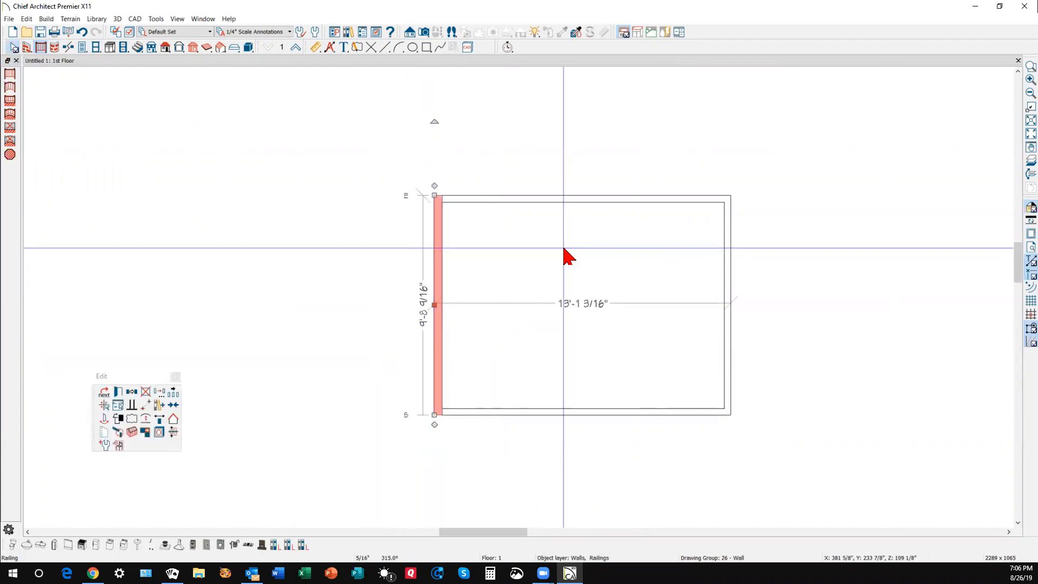
{"action": "left_click", "coordinate": [628, 202], "text": "shift"}
{"action": "left_click", "coordinate": [728, 313], "text": "shift"}
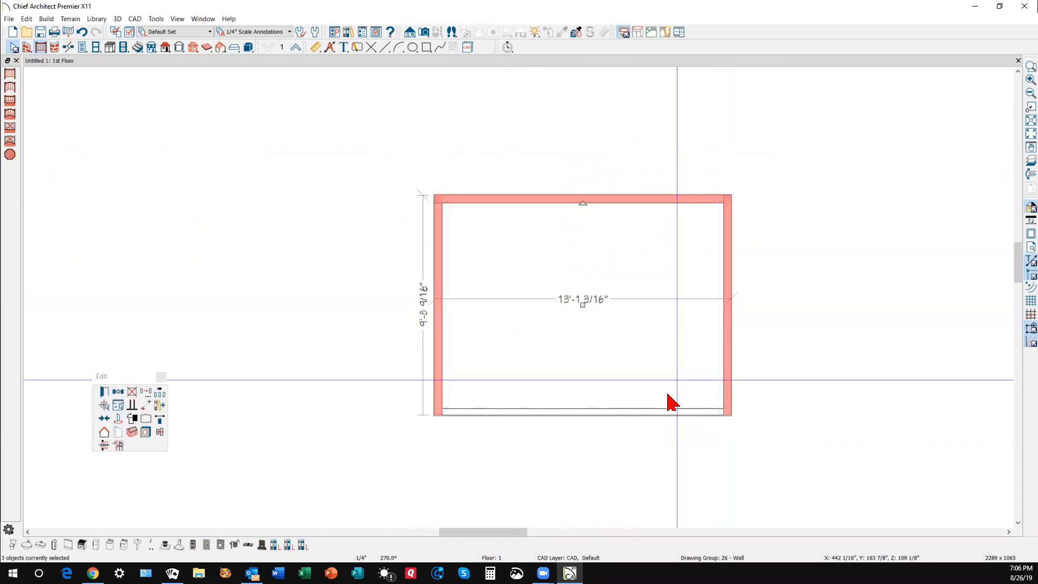
{"action": "left_click", "coordinate": [658, 413], "text": "shift"}
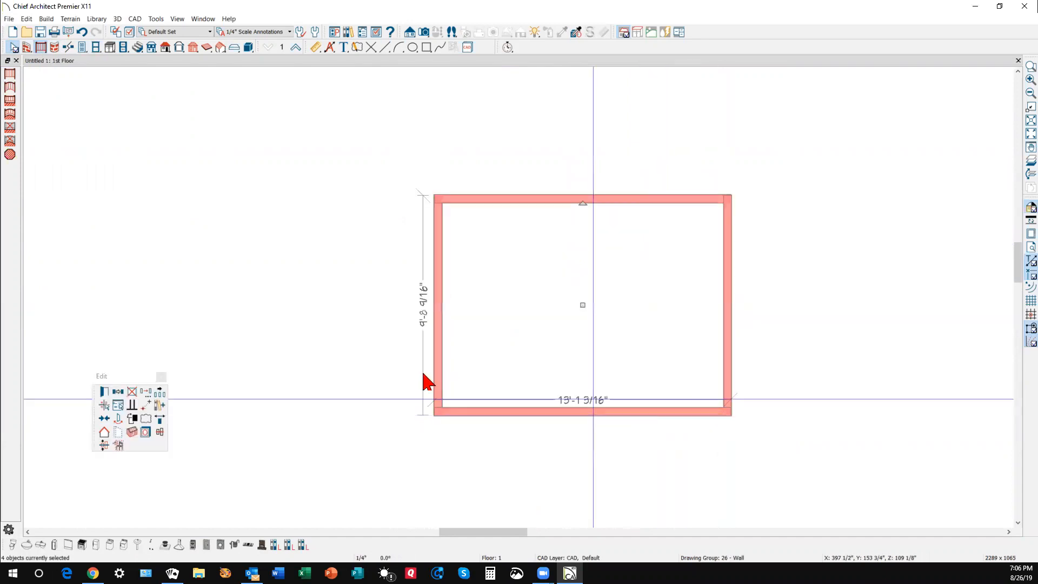
{"action": "left_click", "coordinate": [105, 392]}
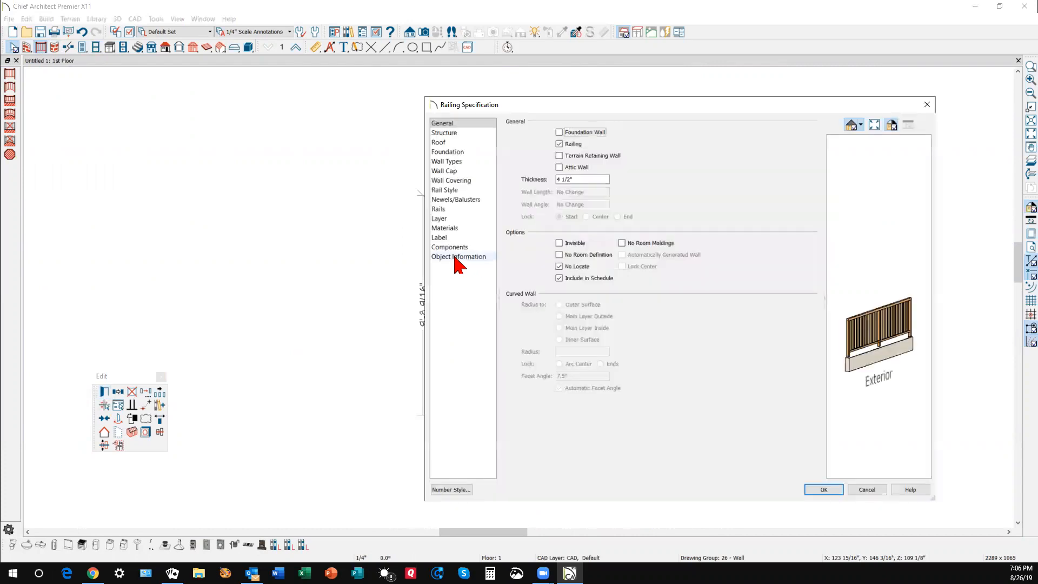
{"action": "left_click", "coordinate": [449, 190]}
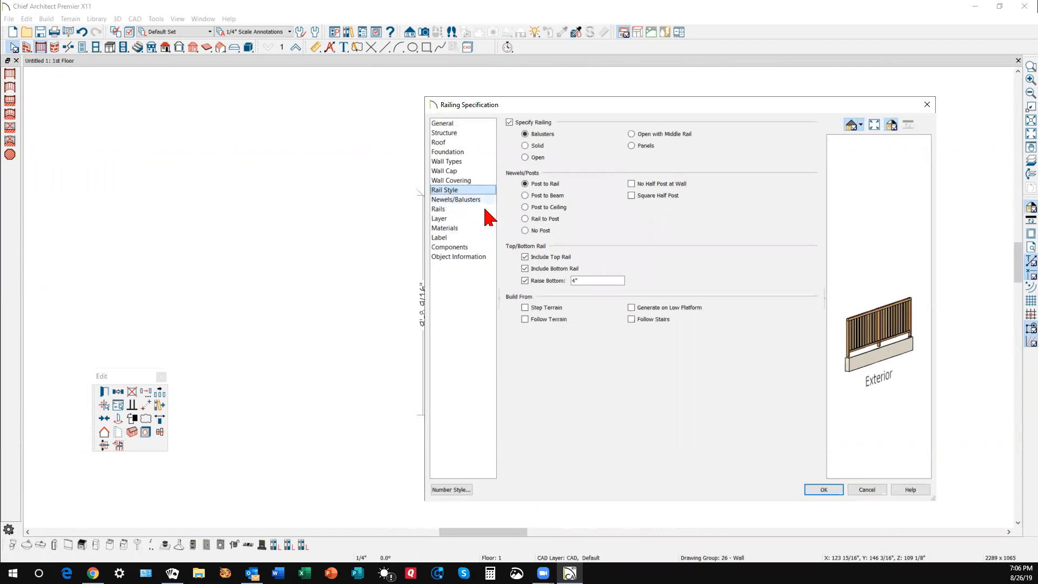
{"action": "left_click_drag", "start_coordinate": [843, 341], "coordinate": [838, 299]}
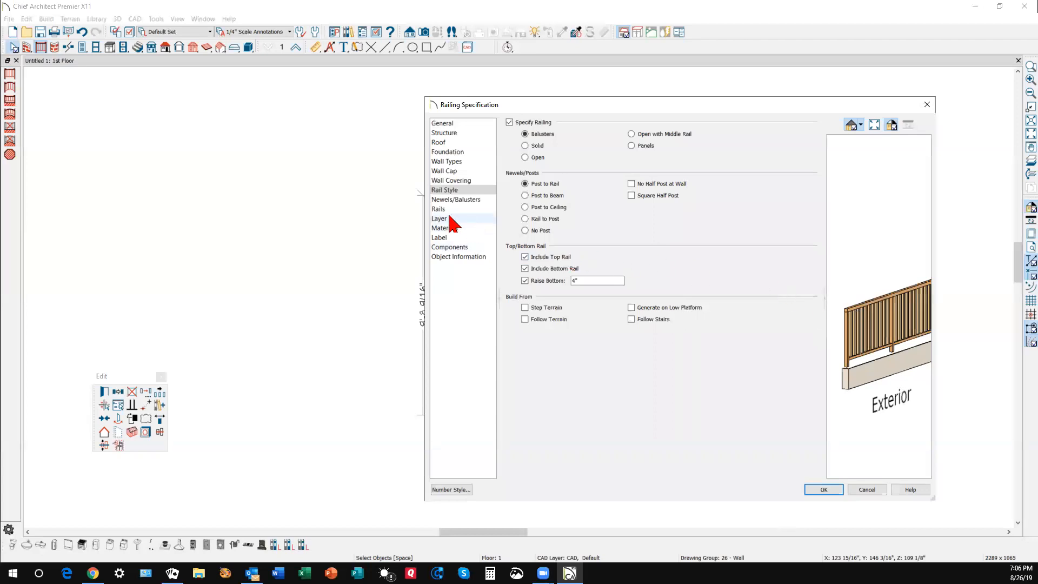
{"action": "left_click", "coordinate": [456, 200]}
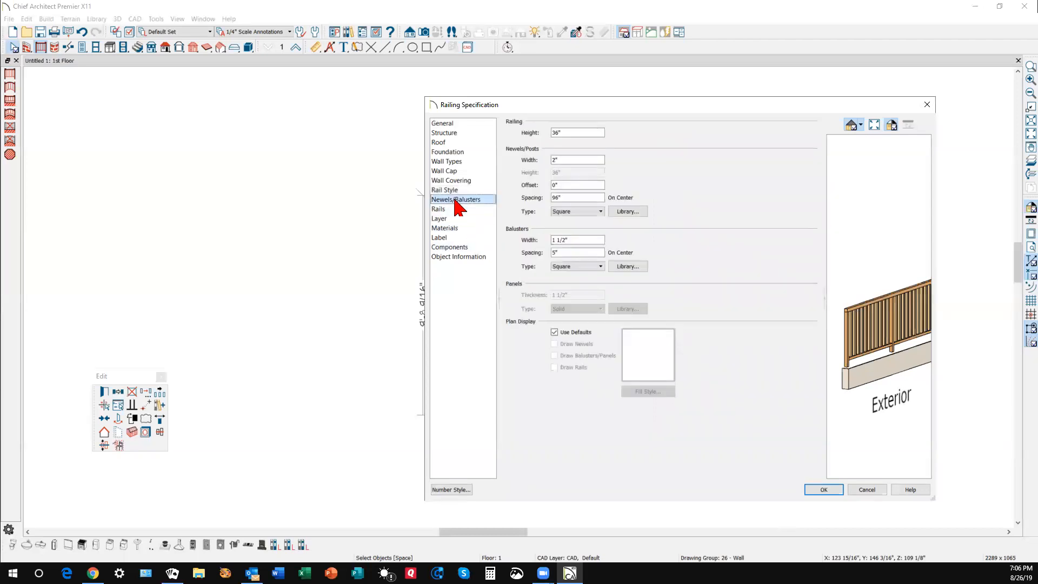
{"action": "left_click", "coordinate": [555, 333]}
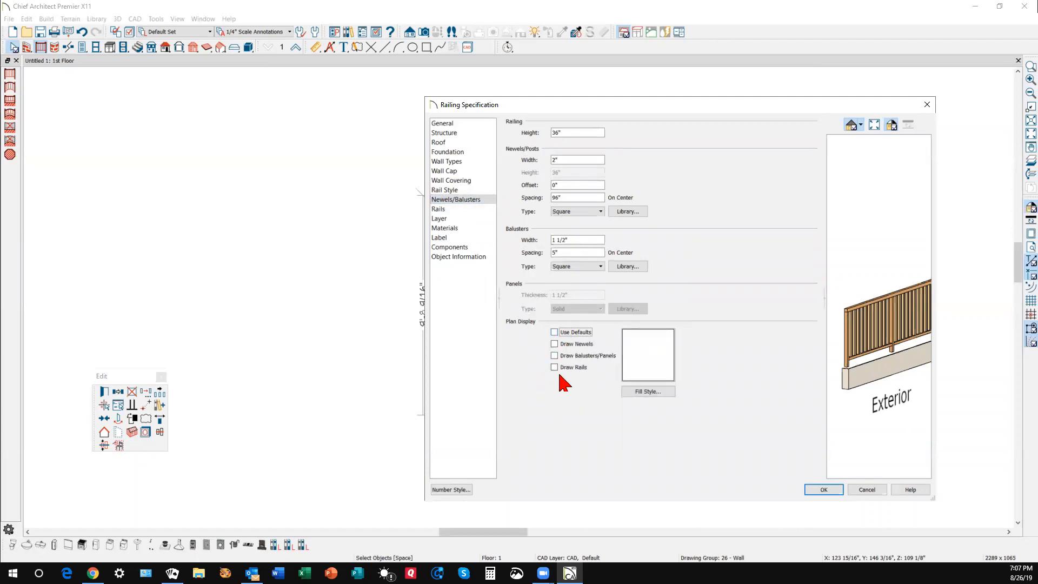
{"action": "left_click", "coordinate": [557, 356]}
{"action": "left_click", "coordinate": [561, 344]}
{"action": "left_click", "coordinate": [823, 490]}
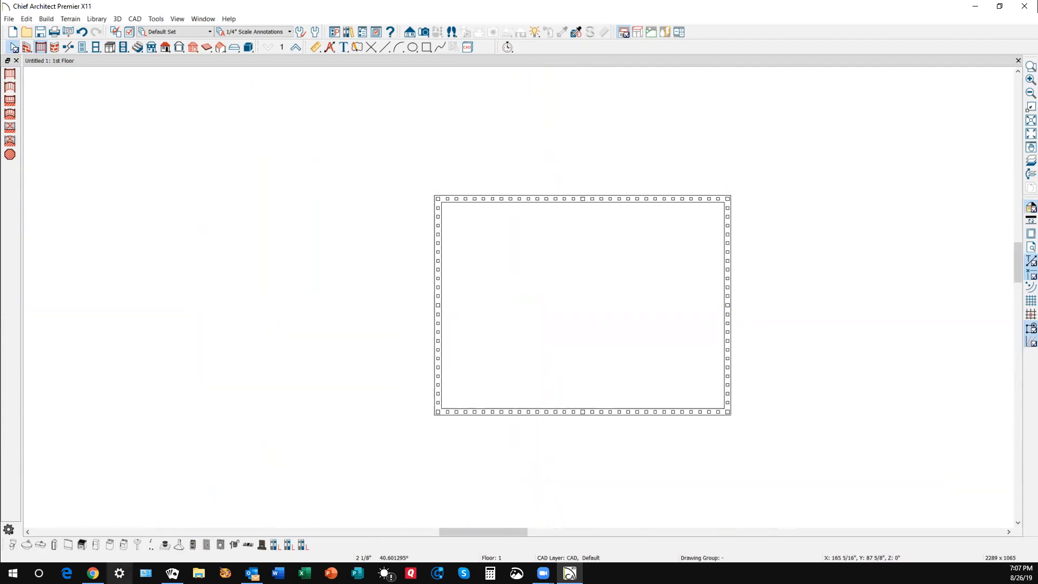
Switch to Chrome to read the "chair back deck rail" forum topic, and return to the Chief Architect plan.
{"action": "left_click", "coordinate": [93, 573]}
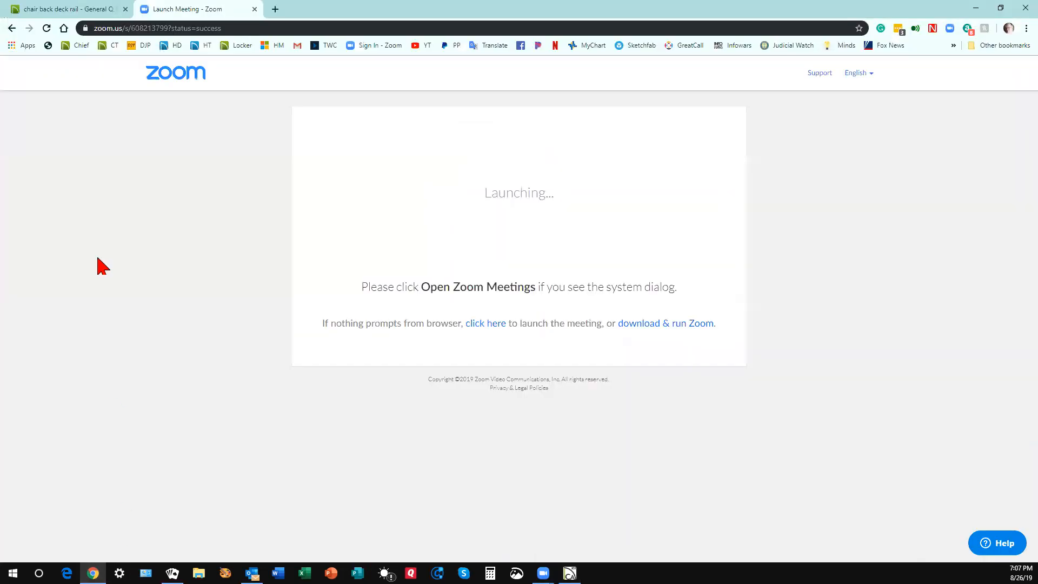
{"action": "left_click", "coordinate": [76, 10]}
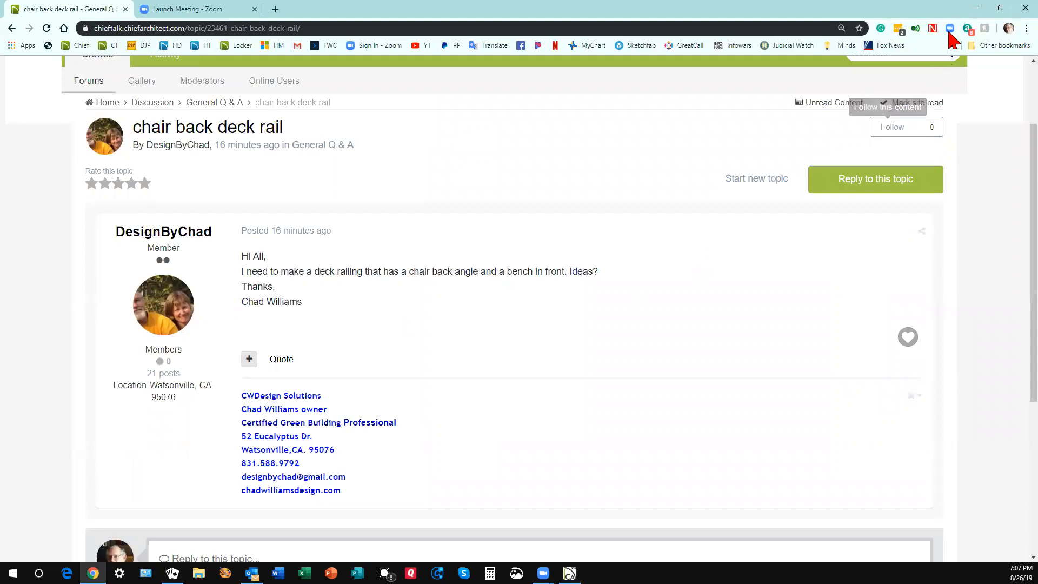
{"action": "left_click", "coordinate": [976, 8]}
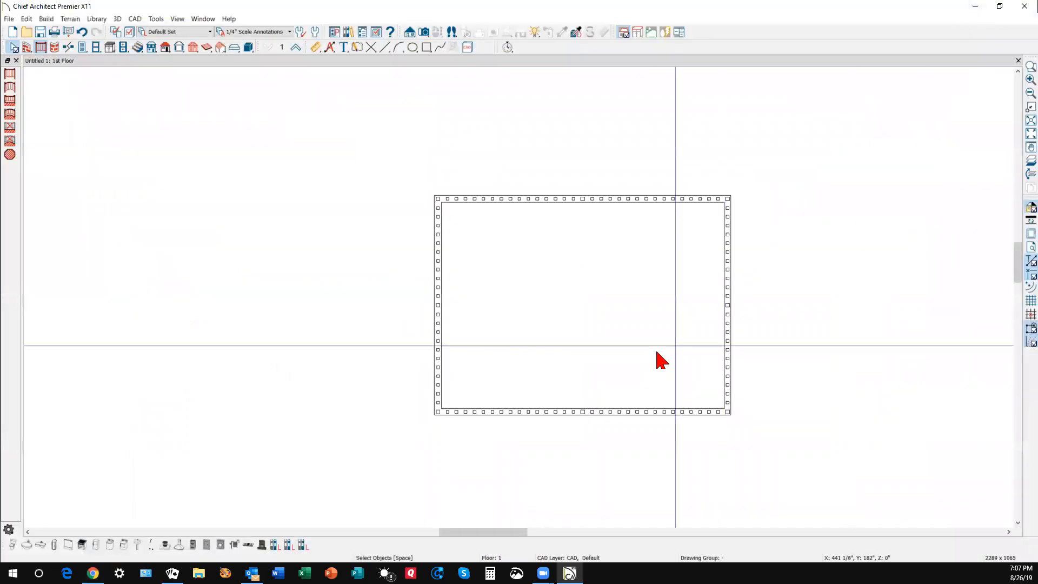
Change the rail style of the front railing and both side railings in the plan from balusters to Panels.
{"action": "left_click", "coordinate": [619, 412]}
{"action": "left_click", "coordinate": [439, 321], "text": "shift"}
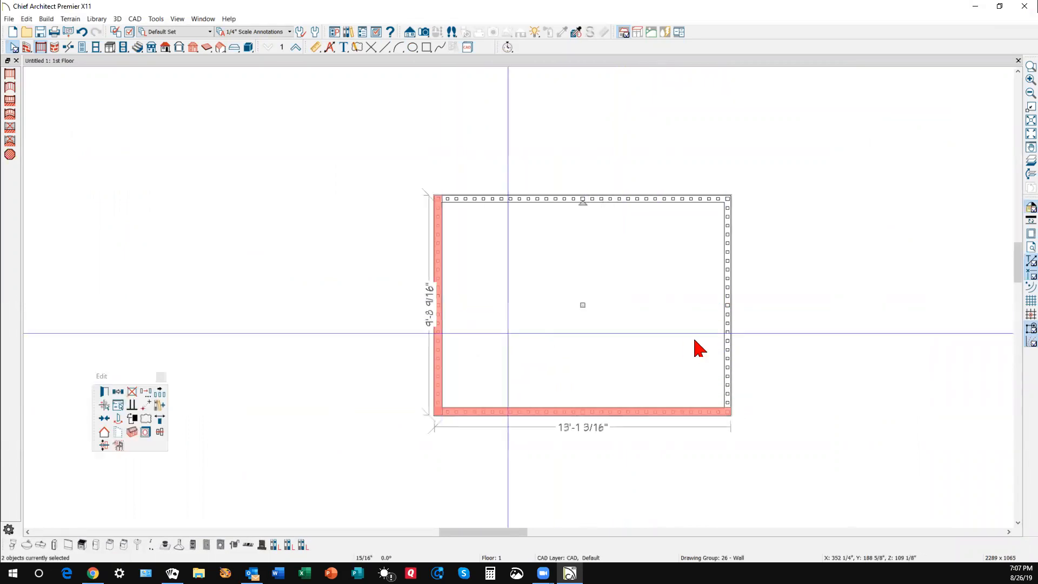
{"action": "left_click", "coordinate": [728, 341], "text": "shift"}
{"action": "left_click", "coordinate": [104, 392]}
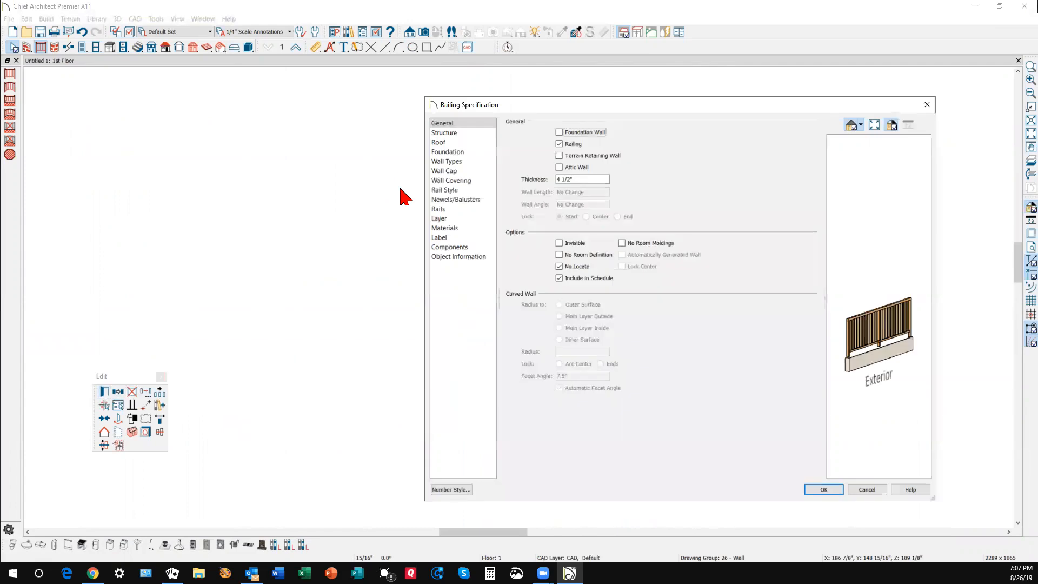
{"action": "left_click", "coordinate": [452, 191]}
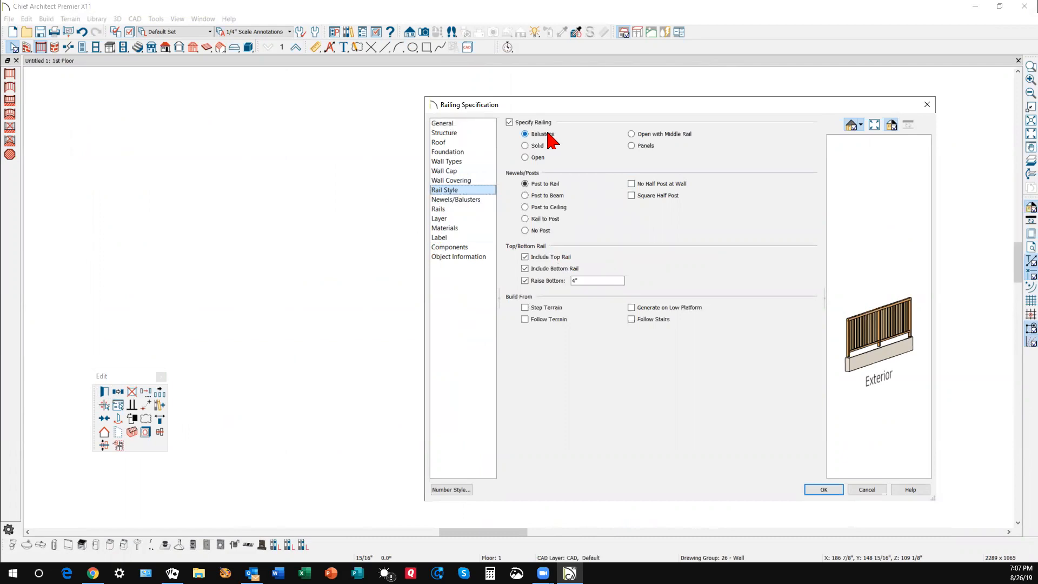
{"action": "left_click", "coordinate": [632, 146]}
{"action": "left_click_drag", "start_coordinate": [861, 356], "coordinate": [815, 339]}
{"action": "scroll", "coordinate": [882, 330], "scroll_direction": "up", "scroll_amount": 1}
{"action": "left_click_drag", "start_coordinate": [883, 330], "coordinate": [836, 310]}
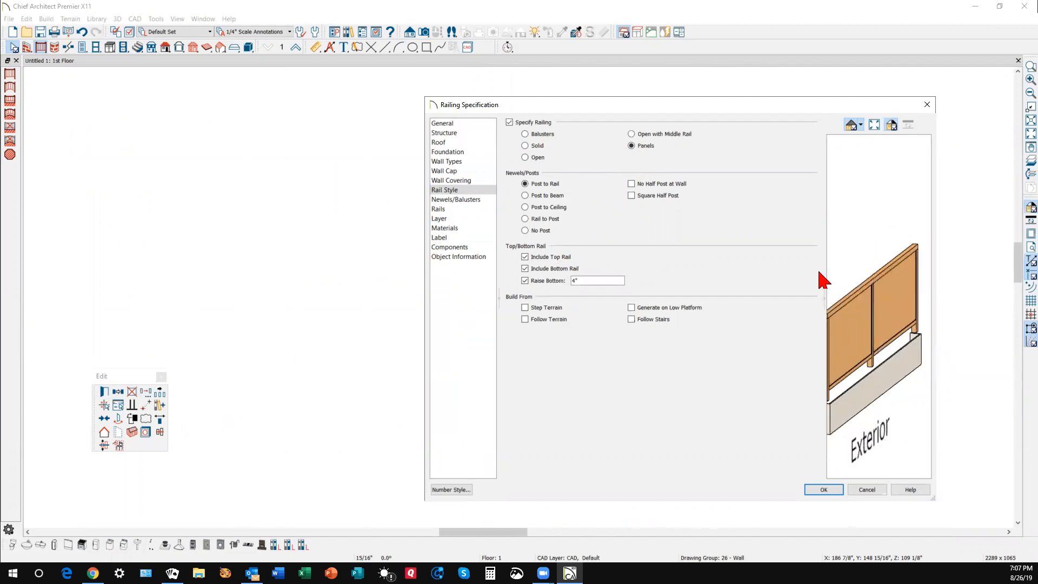
Browse the library for a railing panel type, examining the Balusters, Newels, & Posts in the core Architectural Millwork catalog.
{"action": "left_click", "coordinate": [463, 200]}
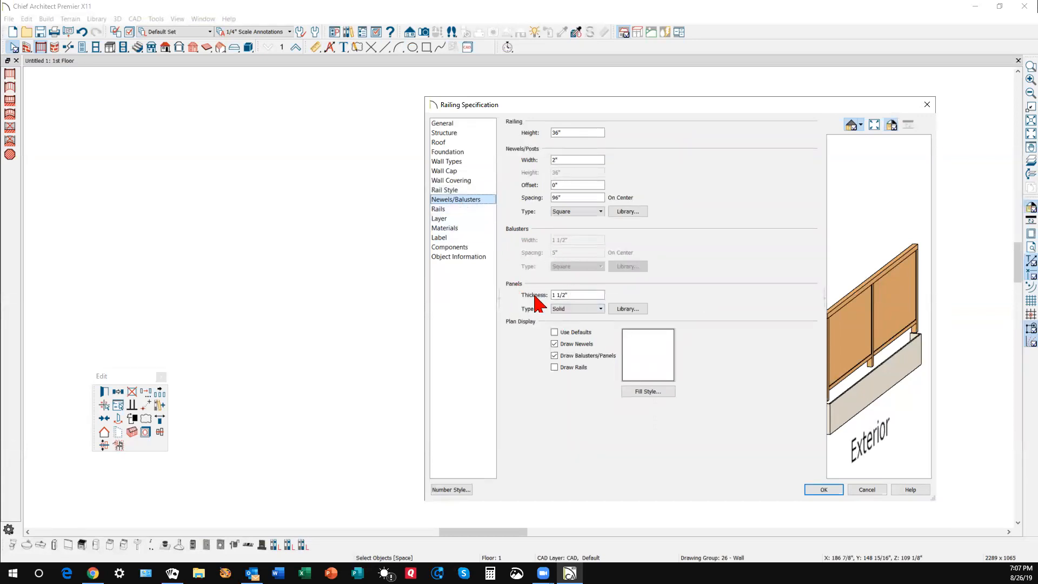
{"action": "left_click", "coordinate": [639, 309]}
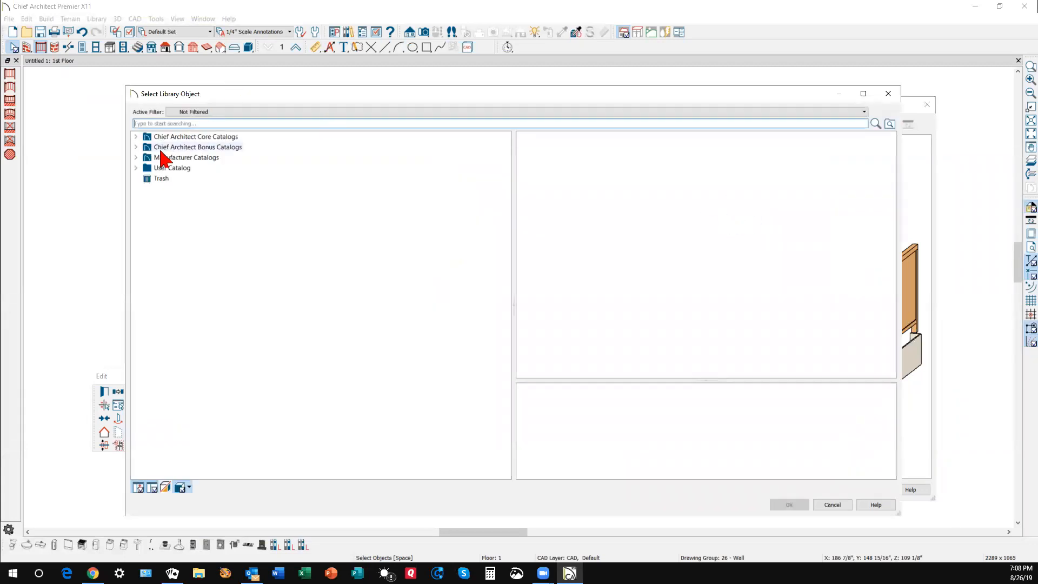
{"action": "left_click", "coordinate": [135, 137]}
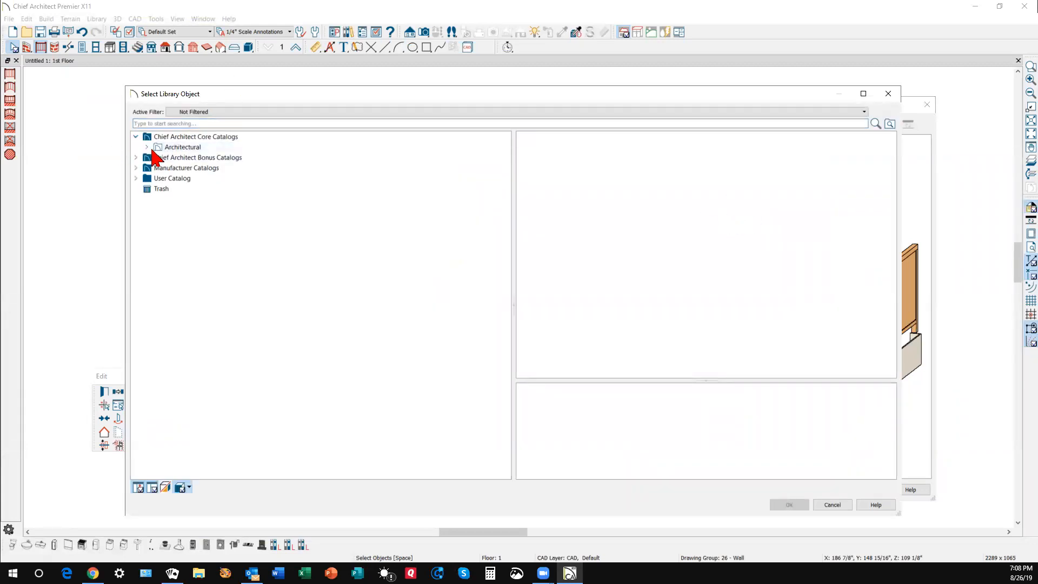
{"action": "left_click", "coordinate": [147, 147]}
{"action": "left_click", "coordinate": [158, 168]}
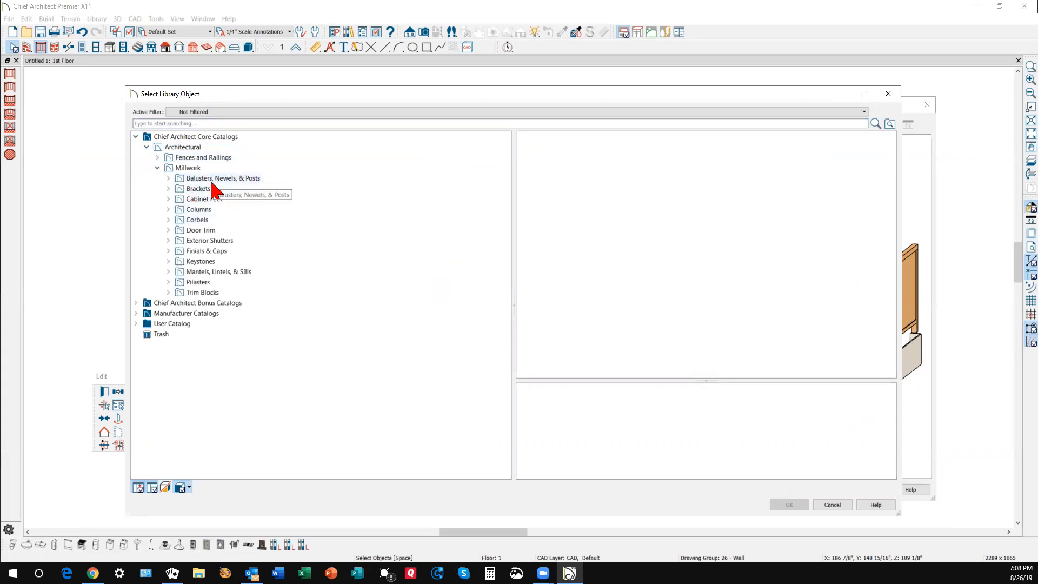
{"action": "left_click", "coordinate": [190, 178]}
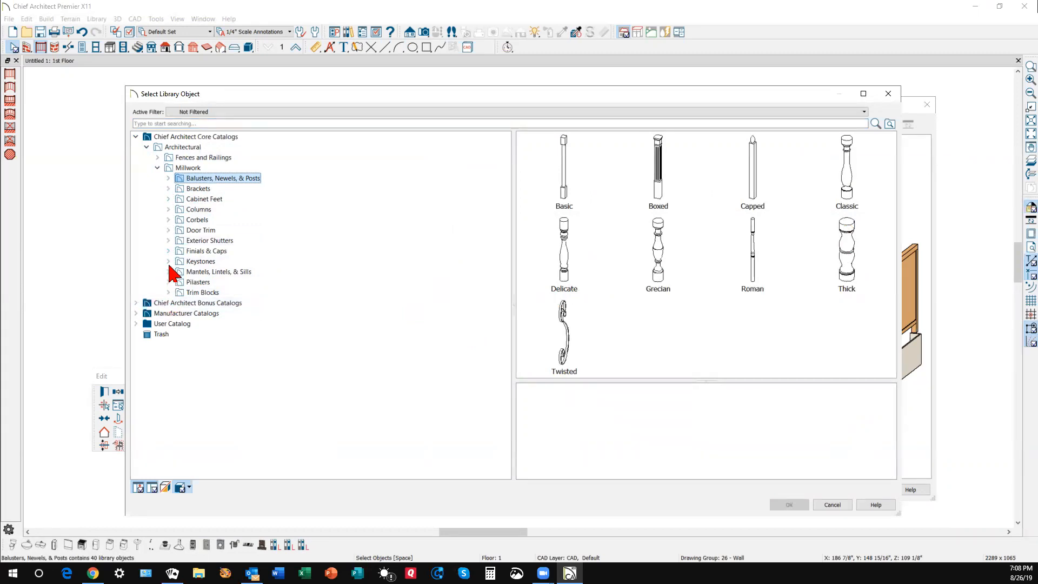
{"action": "left_click", "coordinate": [158, 168]}
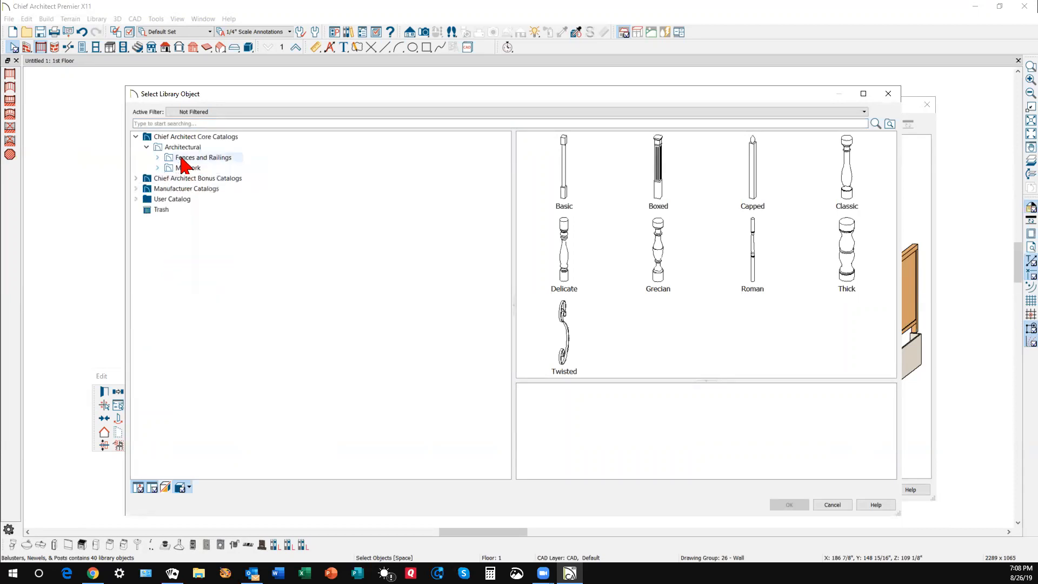
Assign the Slat Bench from the Fences and Railings benches as the three railings' panel type and apply it.
{"action": "left_click", "coordinate": [157, 157]}
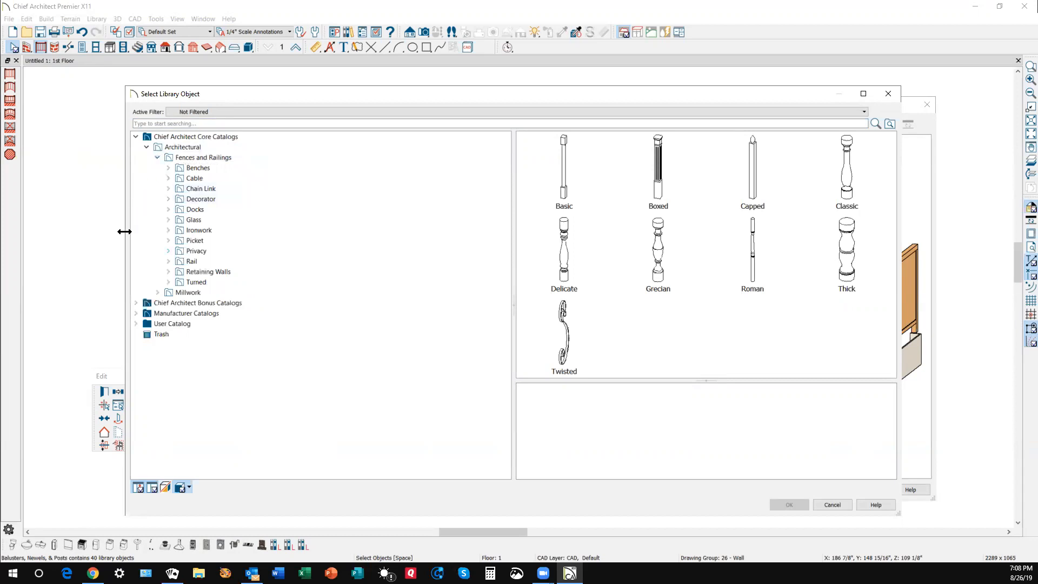
{"action": "left_click", "coordinate": [182, 148]}
{"action": "left_click", "coordinate": [180, 157]}
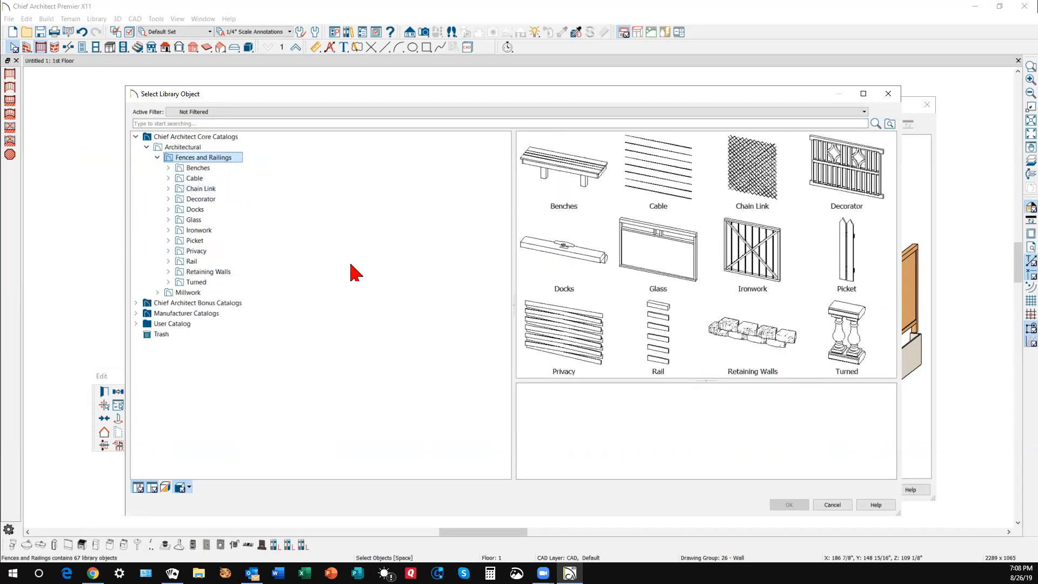
{"action": "double_click", "coordinate": [576, 178]}
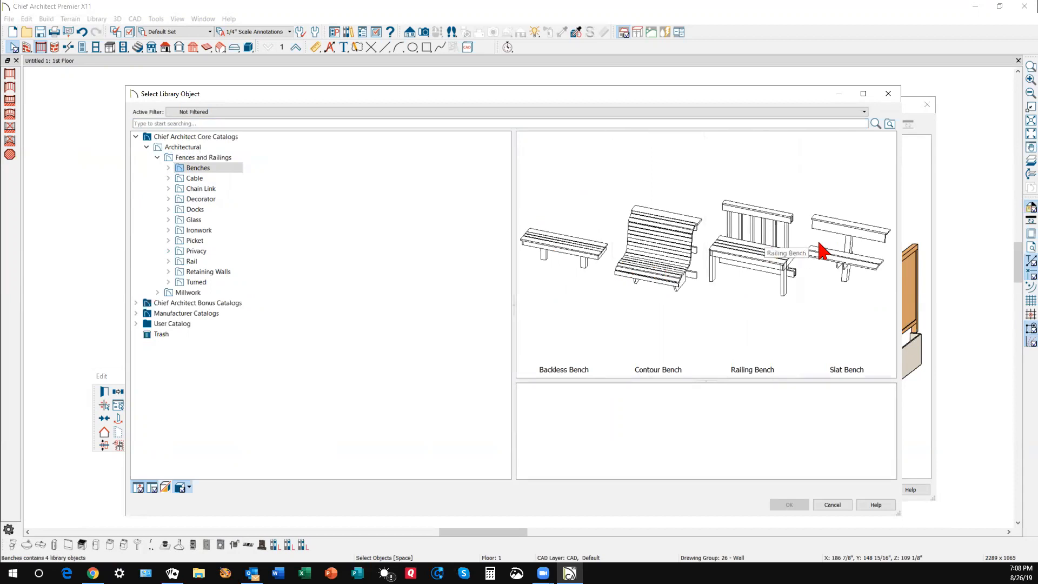
{"action": "left_click", "coordinate": [864, 264]}
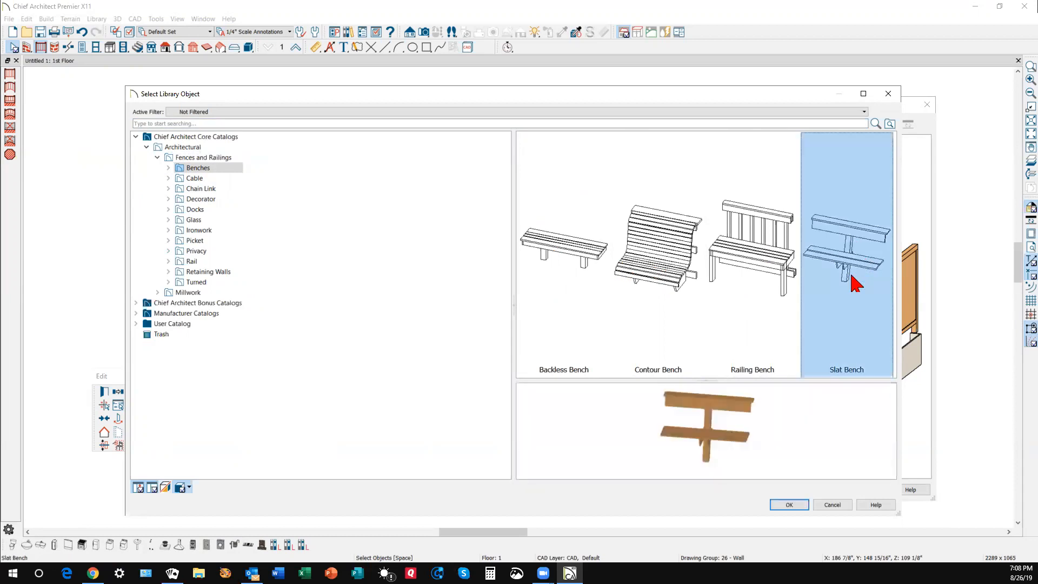
{"action": "left_click", "coordinate": [800, 507]}
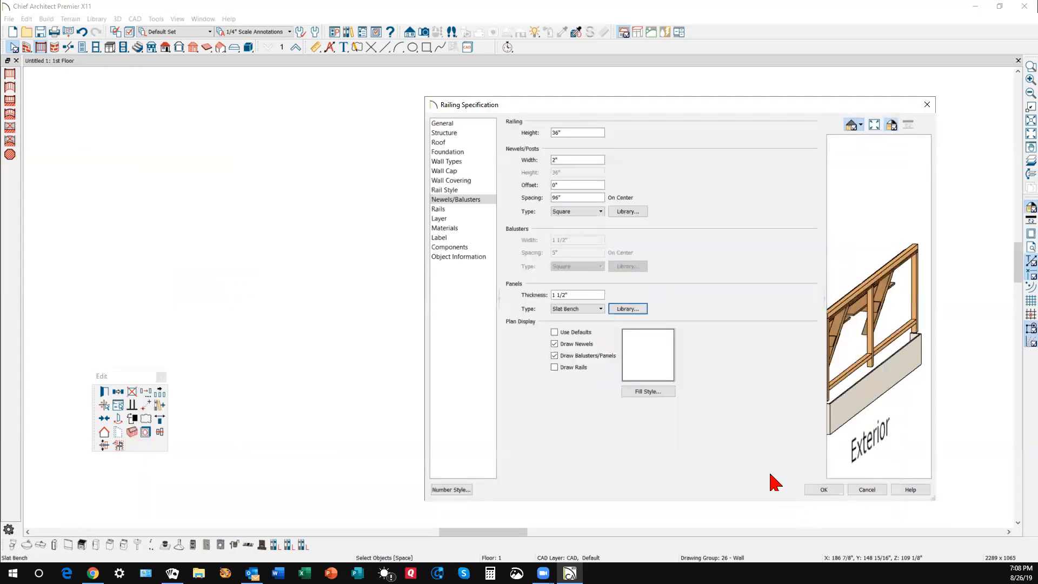
{"action": "left_click", "coordinate": [817, 487]}
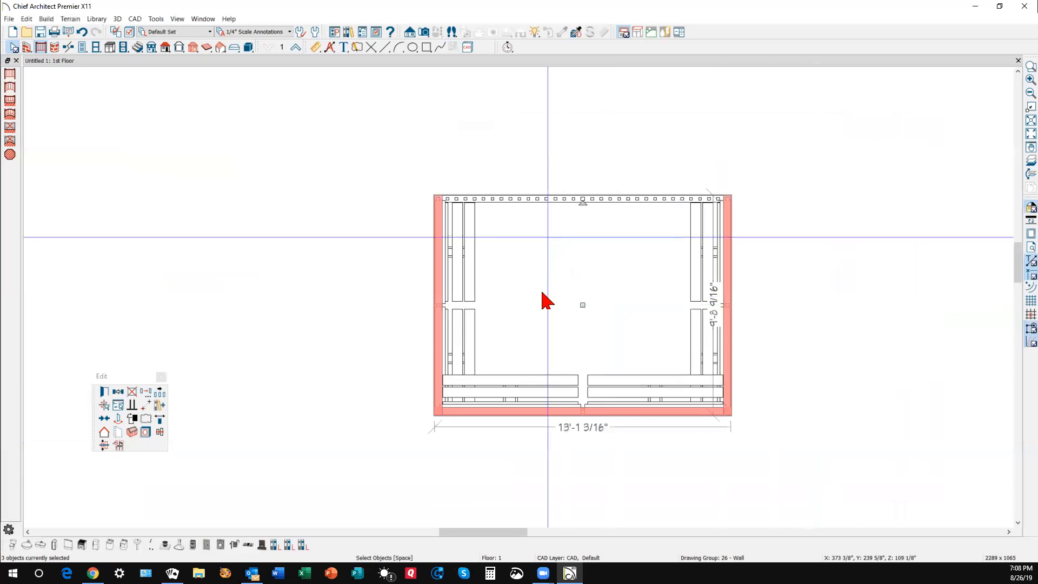
{"action": "left_click", "coordinate": [584, 232]}
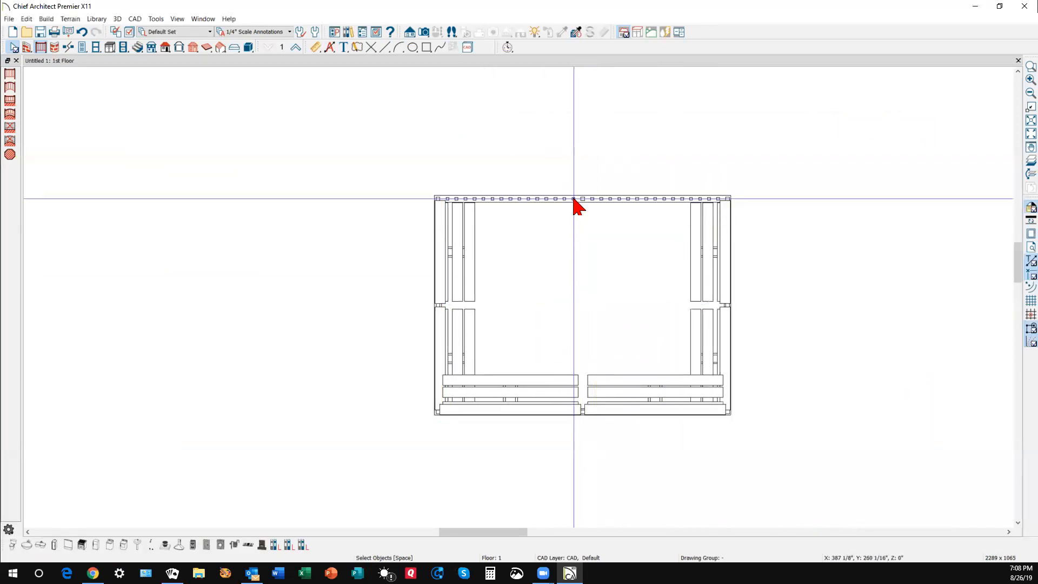
Make the remaining baluster railing along the deck's open side invisible.
{"action": "left_click", "coordinate": [576, 198]}
{"action": "left_click", "coordinate": [131, 393]}
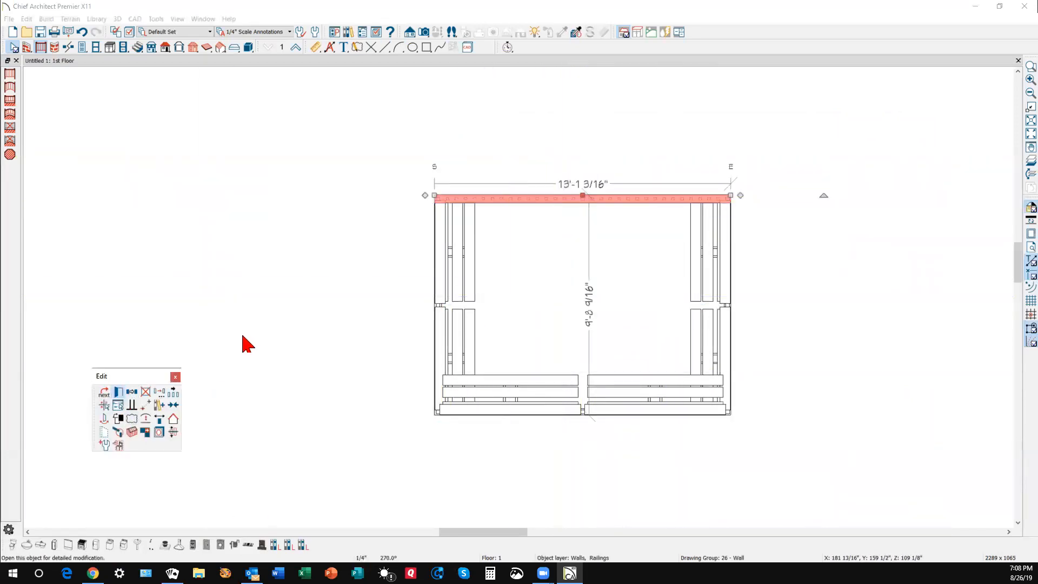
{"action": "left_click", "coordinate": [585, 240]}
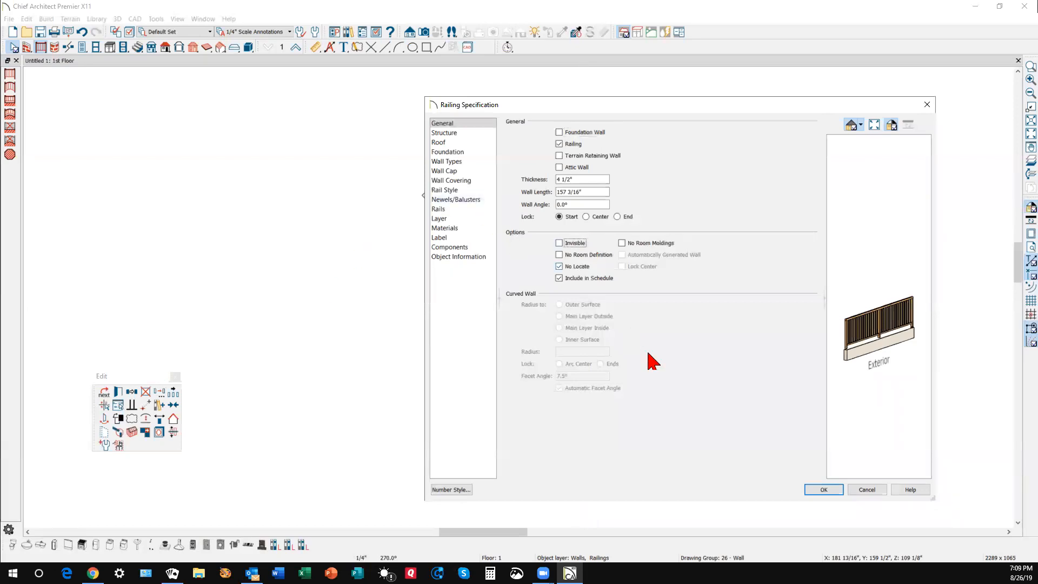
{"action": "left_click", "coordinate": [560, 244]}
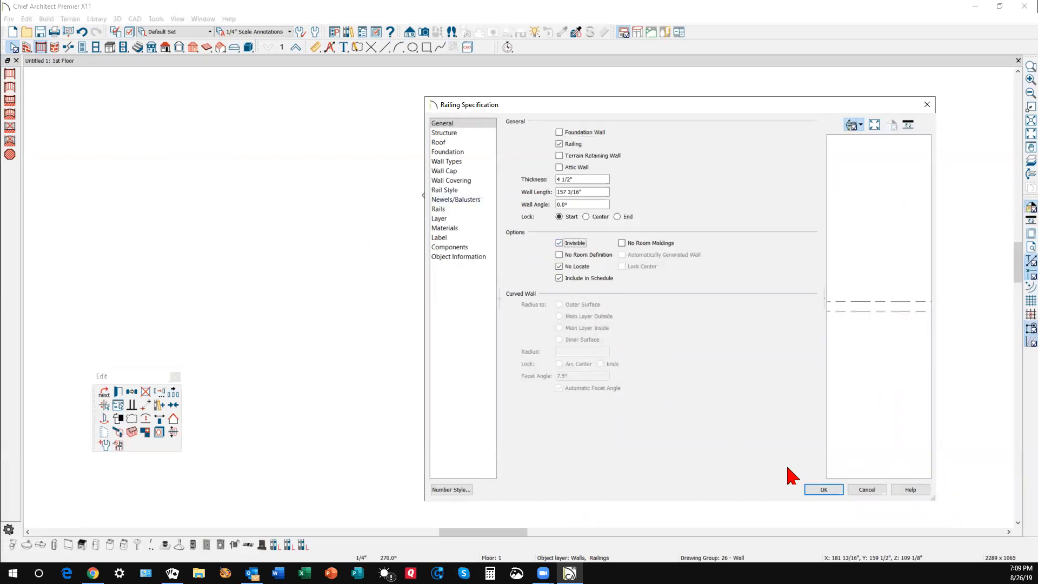
{"action": "left_click", "coordinate": [823, 489]}
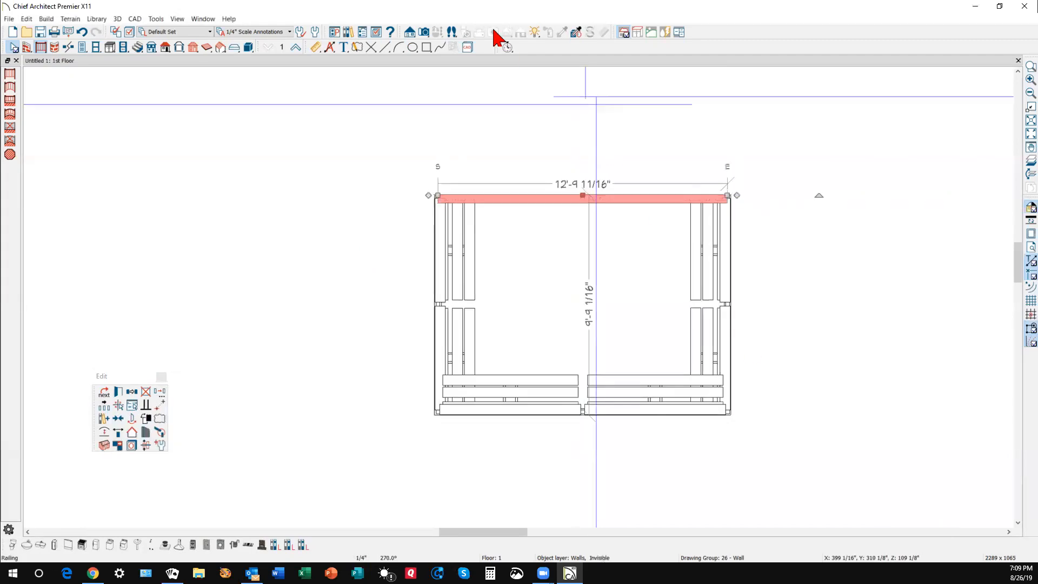
Create a perspective full overview of the deck and orbit it to inspect the bench railings from the open side.
{"action": "left_click", "coordinate": [423, 33]}
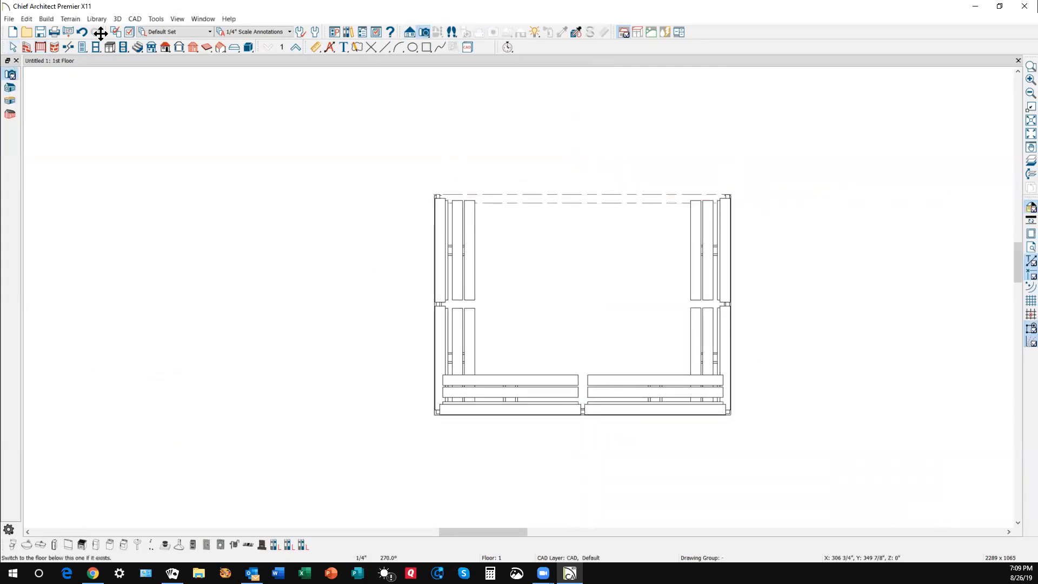
{"action": "left_click", "coordinate": [11, 90]}
{"action": "left_click_drag", "start_coordinate": [622, 285], "coordinate": [390, 264]}
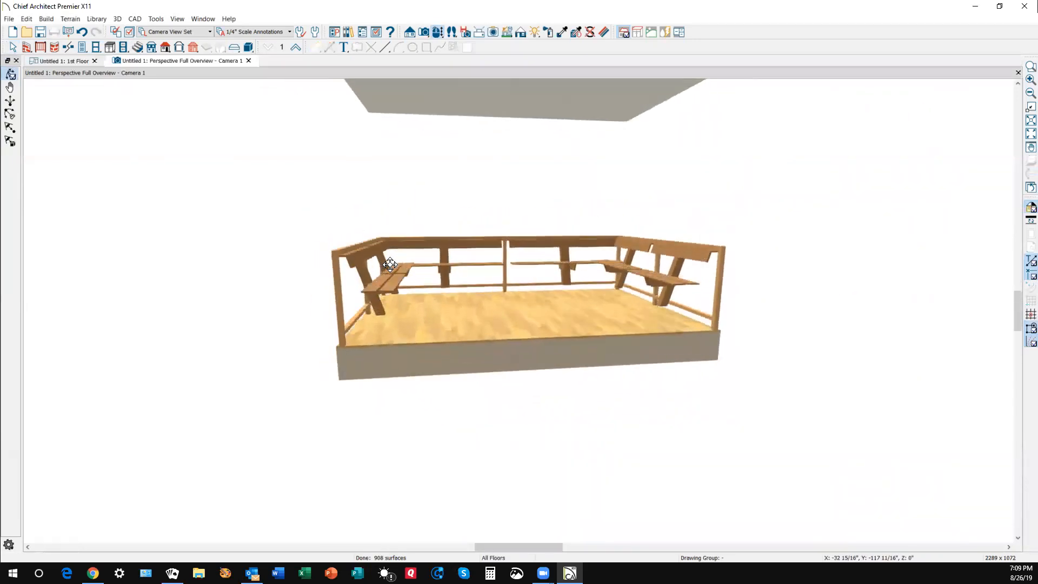
Set the room type of the platform enclosed by the bench railings to Deck.
{"action": "right_click", "coordinate": [522, 322]}
{"action": "left_click", "coordinate": [590, 353]}
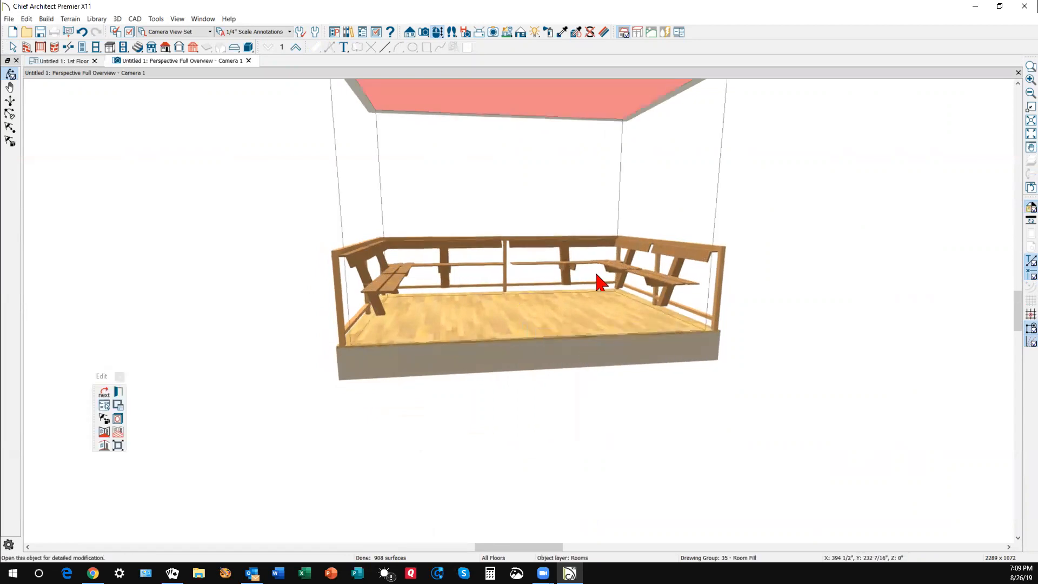
{"action": "left_click", "coordinate": [504, 146]}
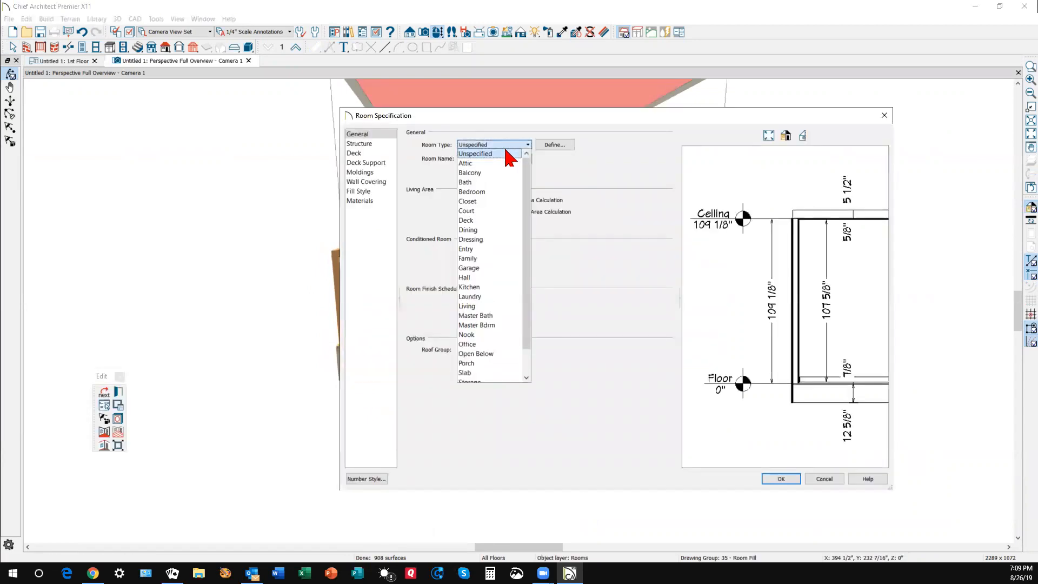
{"action": "left_click", "coordinate": [495, 221]}
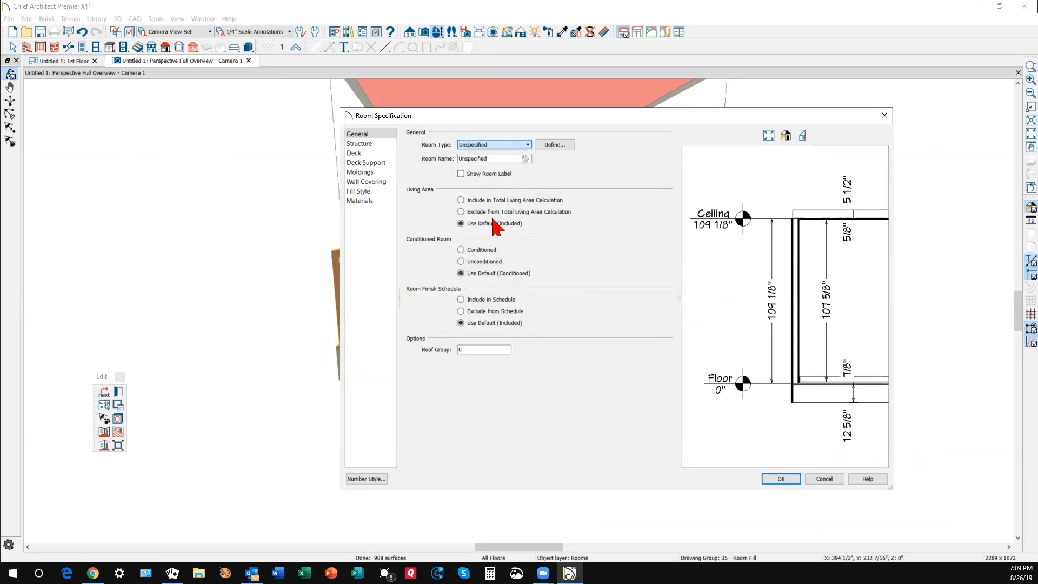
{"action": "left_click", "coordinate": [783, 480]}
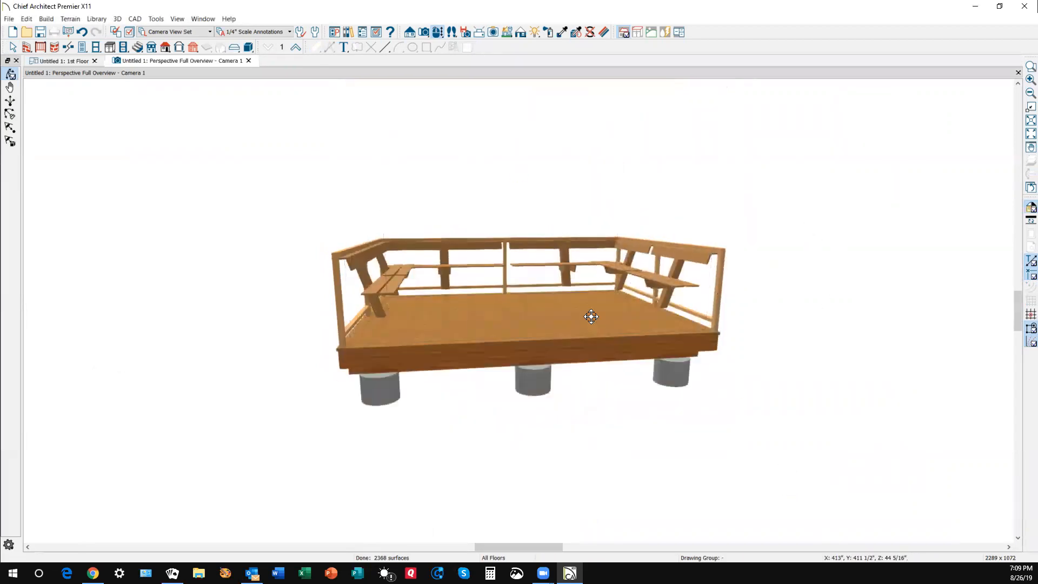
{"action": "left_click_drag", "start_coordinate": [355, 290], "coordinate": [373, 340]}
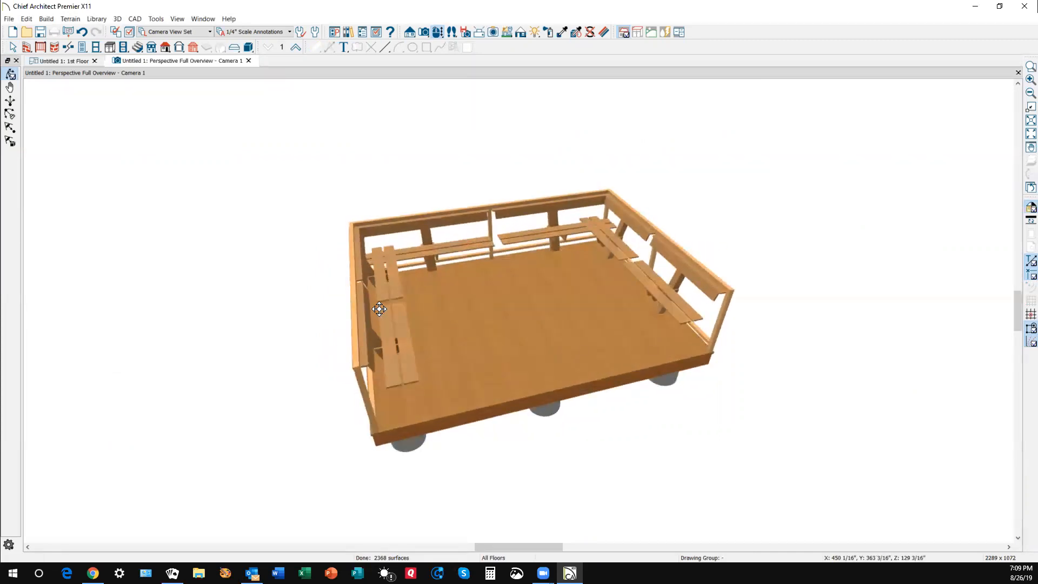
Replace the panel type of the deck's three bench railings with the library's Railing Bench and check them in the perspective overview.
{"action": "key", "text": "ctrl+Tab"}
{"action": "left_click", "coordinate": [445, 336]}
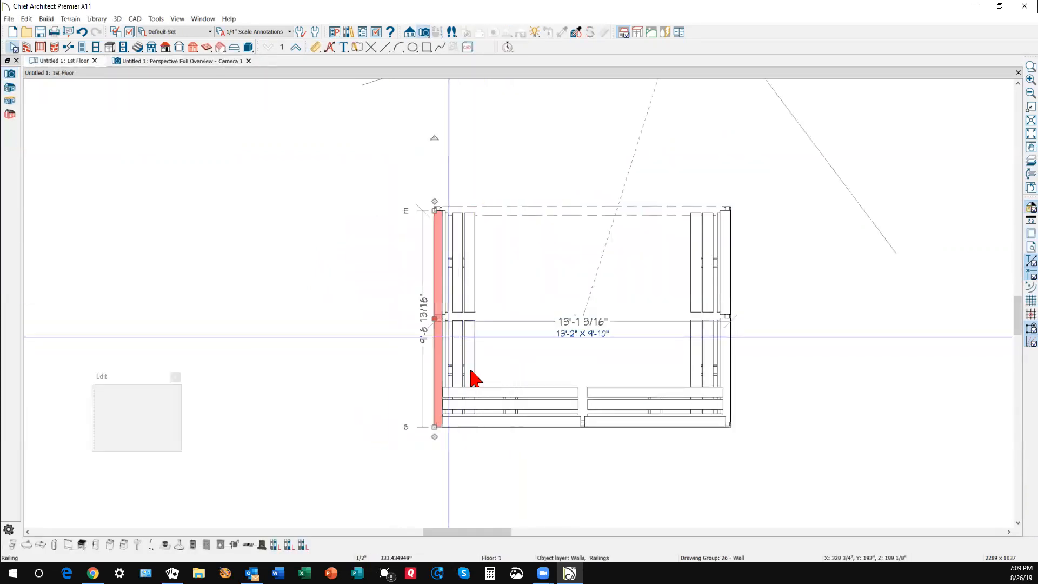
{"action": "left_click", "coordinate": [546, 422], "text": "shift"}
{"action": "left_click", "coordinate": [726, 323], "text": "shift"}
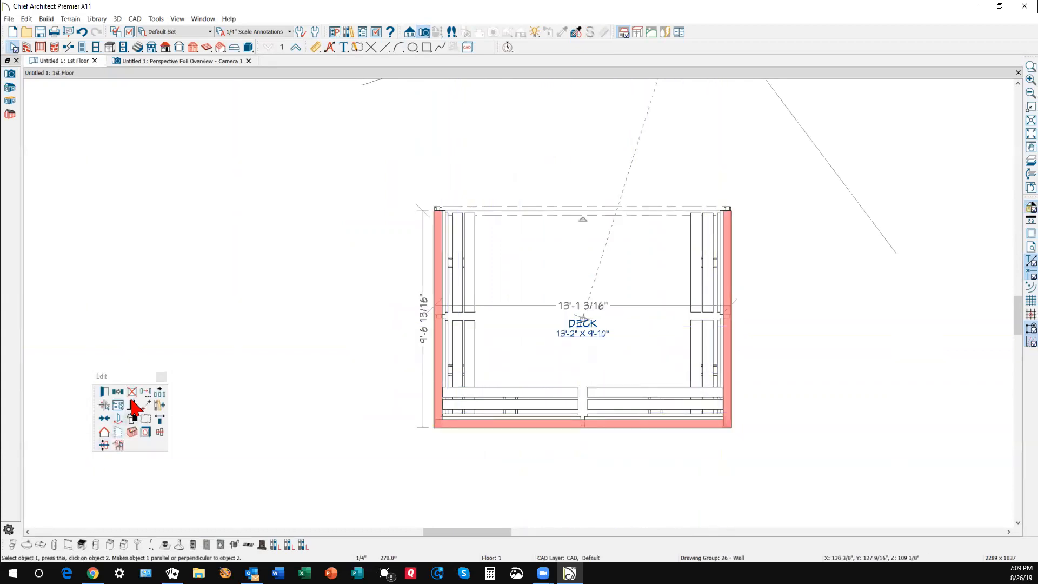
{"action": "left_click", "coordinate": [104, 391]}
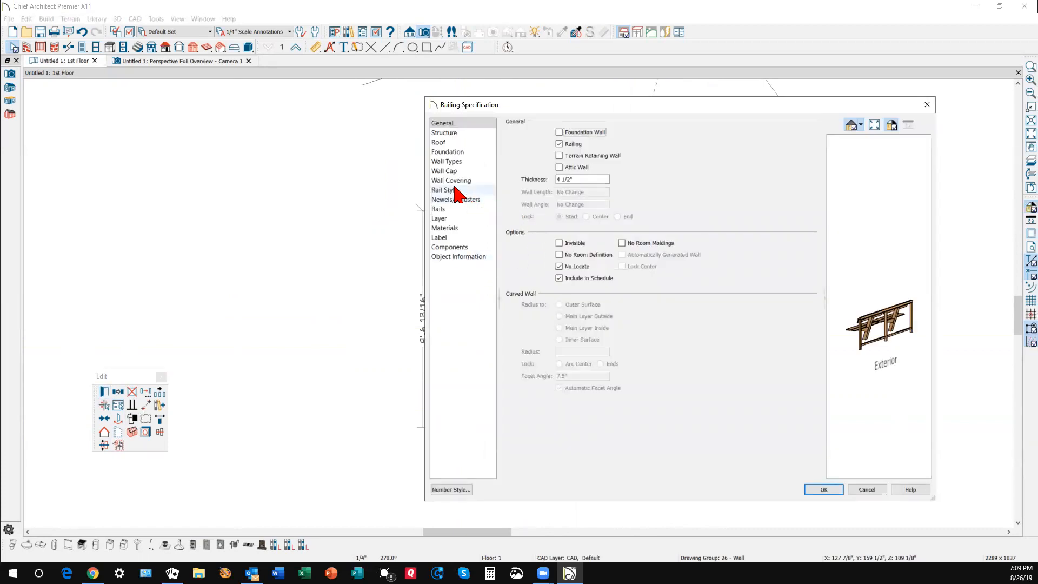
{"action": "left_click", "coordinate": [457, 199]}
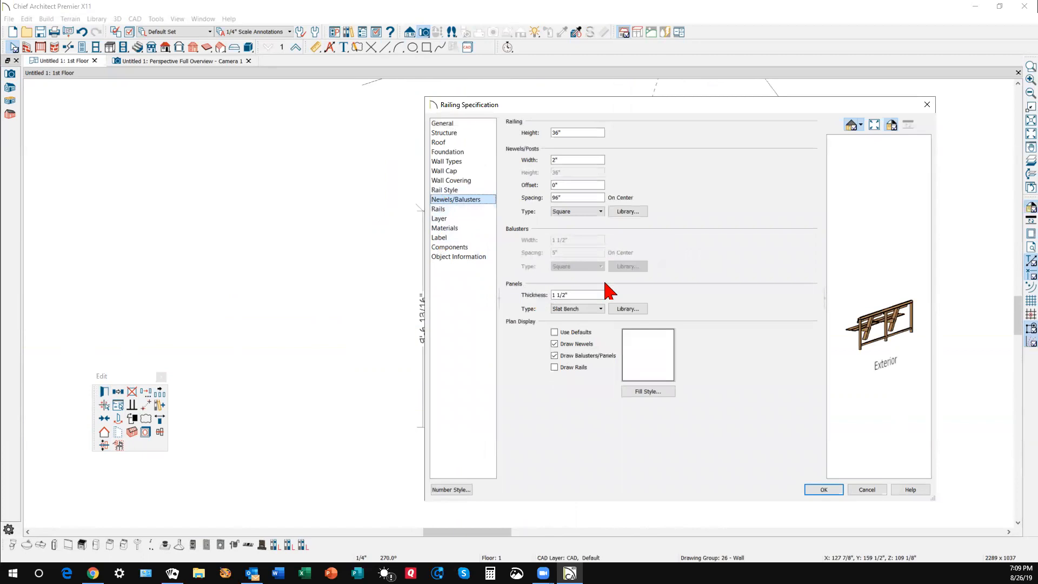
{"action": "left_click", "coordinate": [632, 310]}
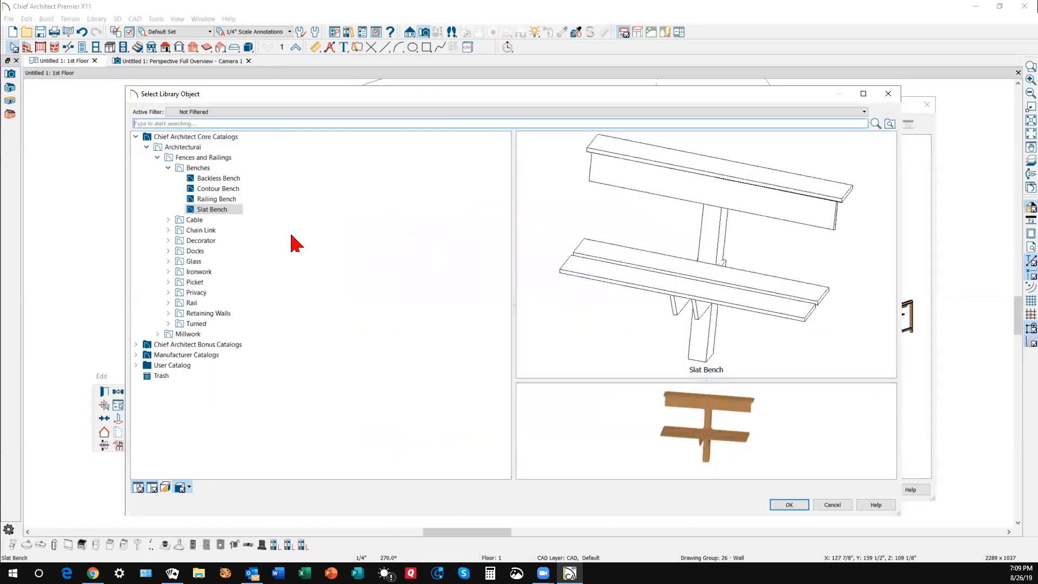
{"action": "left_click", "coordinate": [219, 199]}
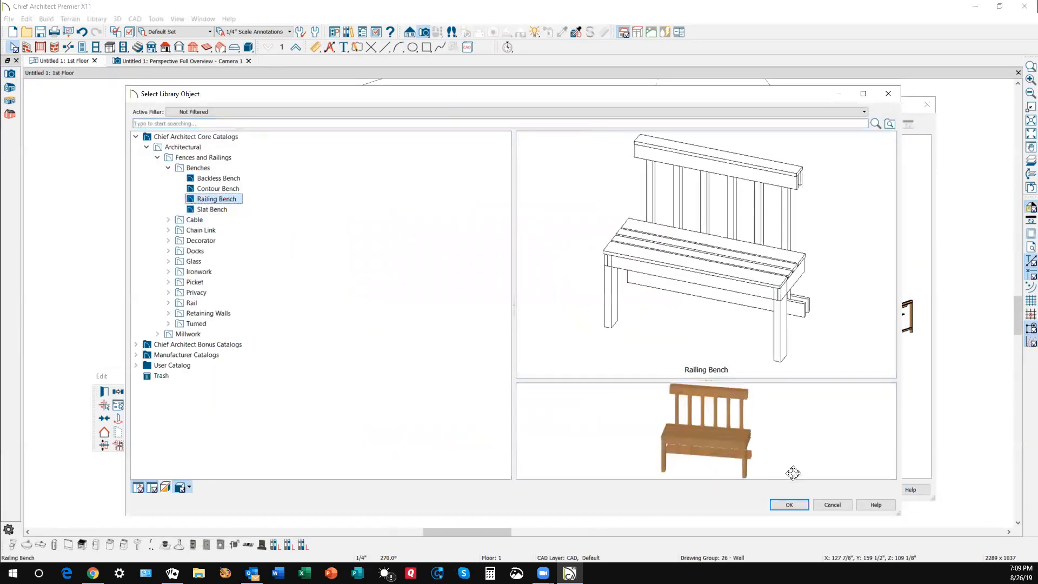
{"action": "left_click", "coordinate": [789, 504]}
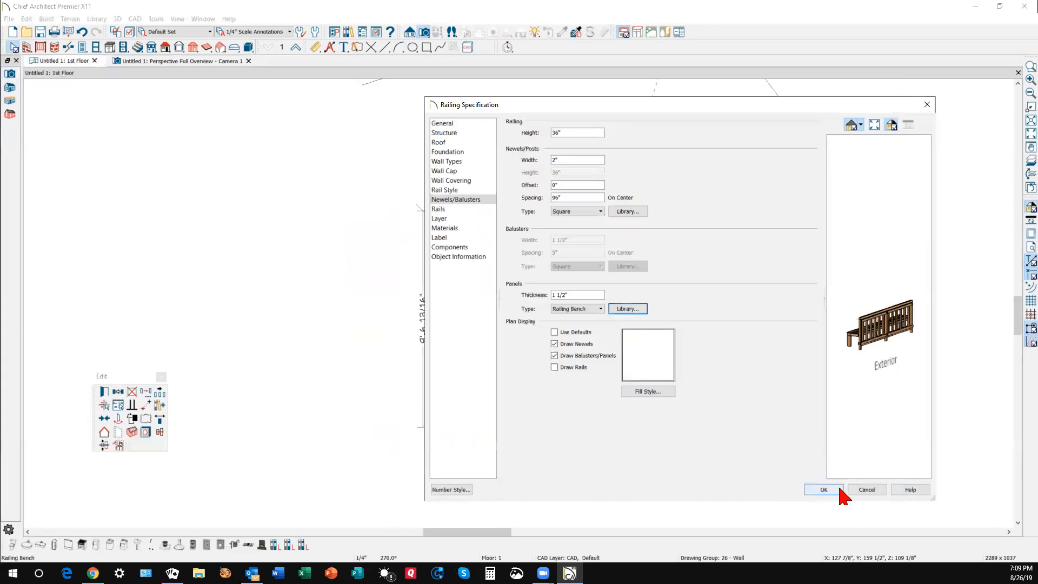
{"action": "left_click", "coordinate": [840, 489]}
{"action": "key", "text": "ctrl+Tab"}
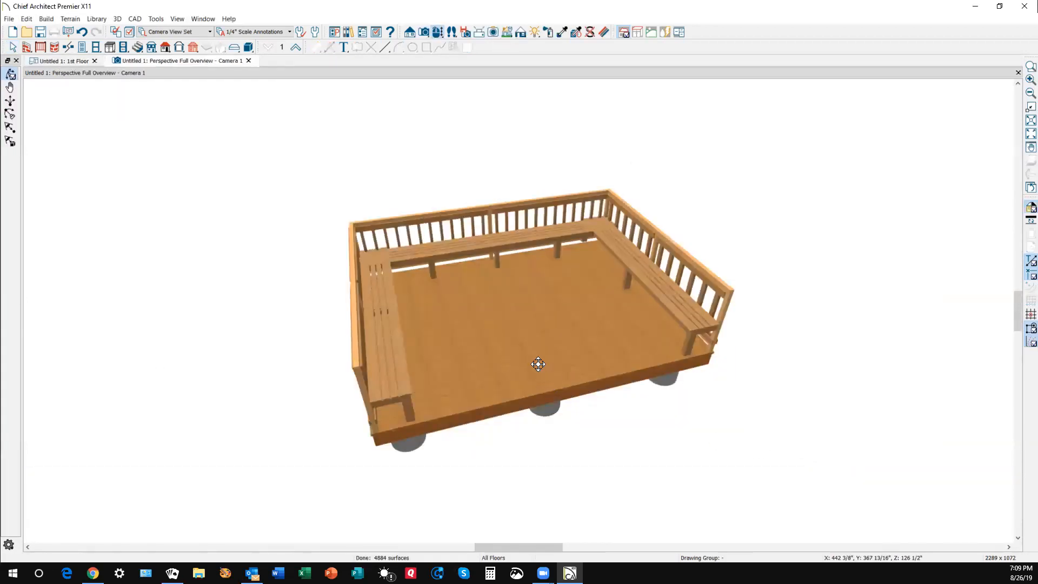
{"action": "mouse_move", "coordinate": [510, 355]}
{"action": "left_mouse_down"}
{"action": "mouse_move", "coordinate": [435, 345]}
{"action": "mouse_move", "coordinate": [498, 344]}
{"action": "left_mouse_up"}
Assign the library's Contour Bench as the three railings' panel type and inspect the seating in the perspective overview from several angles.
{"action": "key", "text": "ctrl+Tab"}
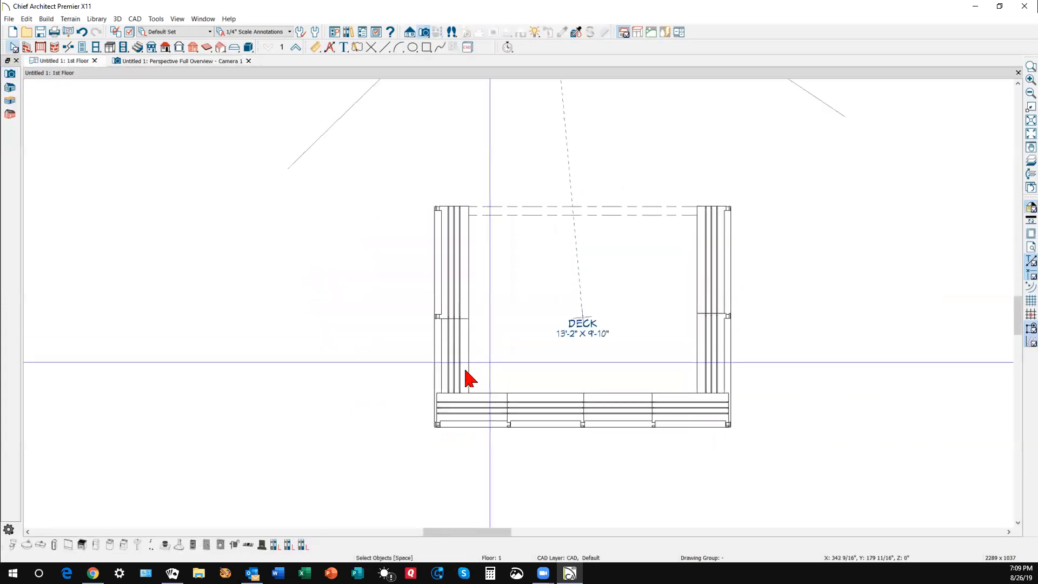
{"action": "left_click", "coordinate": [443, 362]}
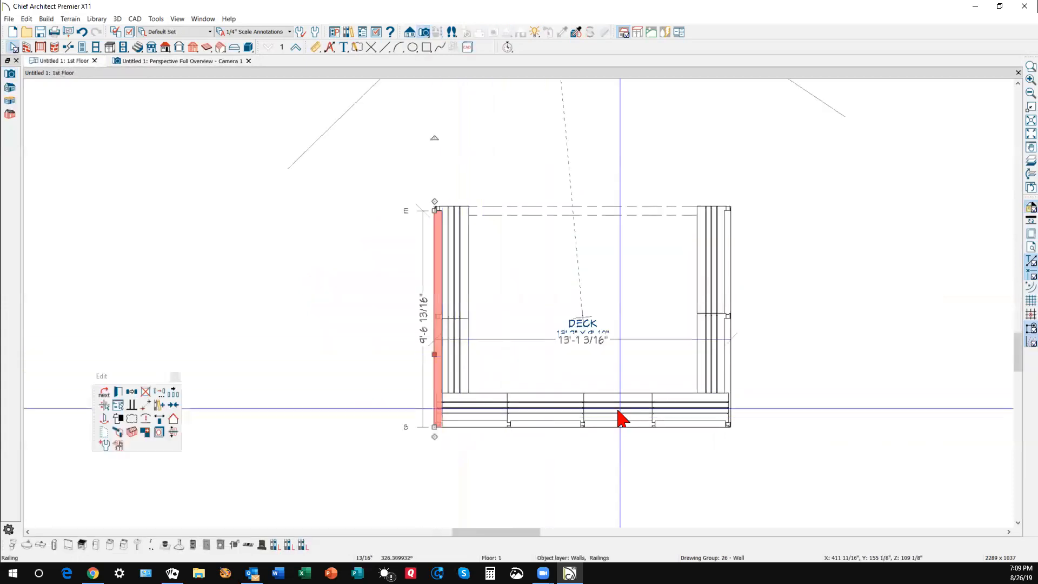
{"action": "left_click", "coordinate": [588, 424], "text": "shift"}
{"action": "left_click", "coordinate": [727, 340]}
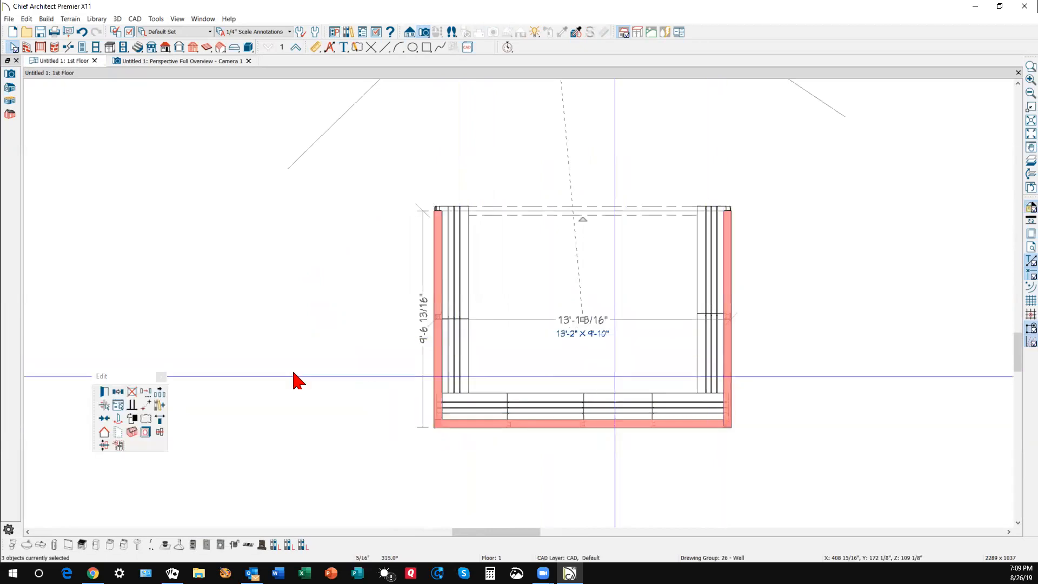
{"action": "left_click", "coordinate": [106, 392]}
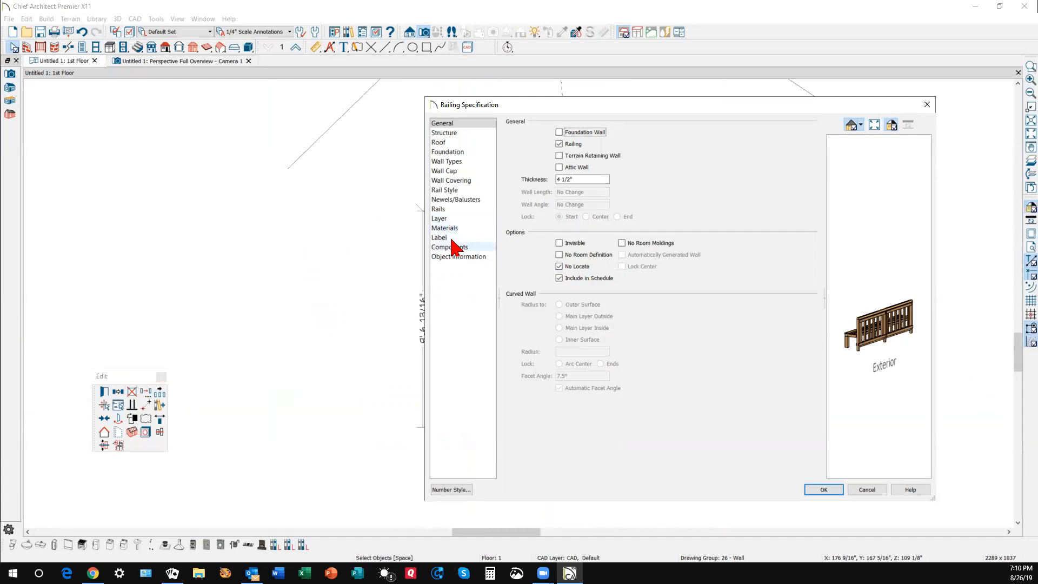
{"action": "left_click", "coordinate": [456, 199]}
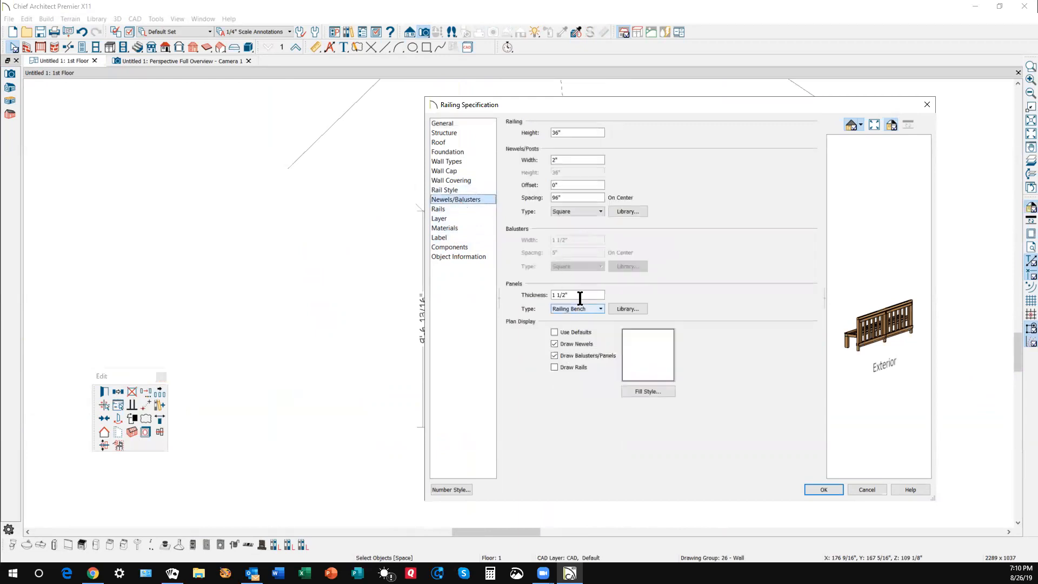
{"action": "left_click", "coordinate": [633, 310]}
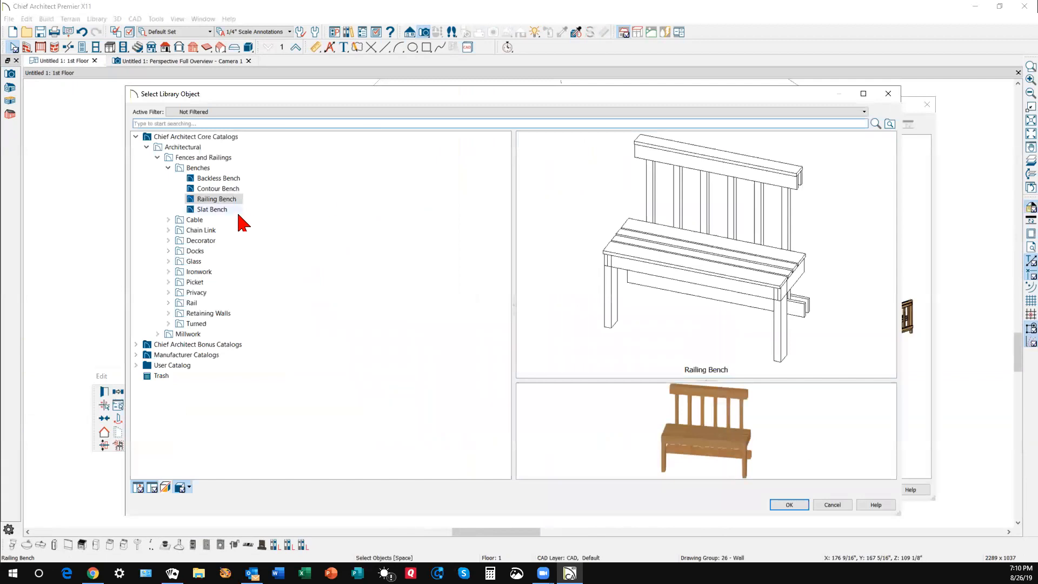
{"action": "left_click", "coordinate": [226, 180]}
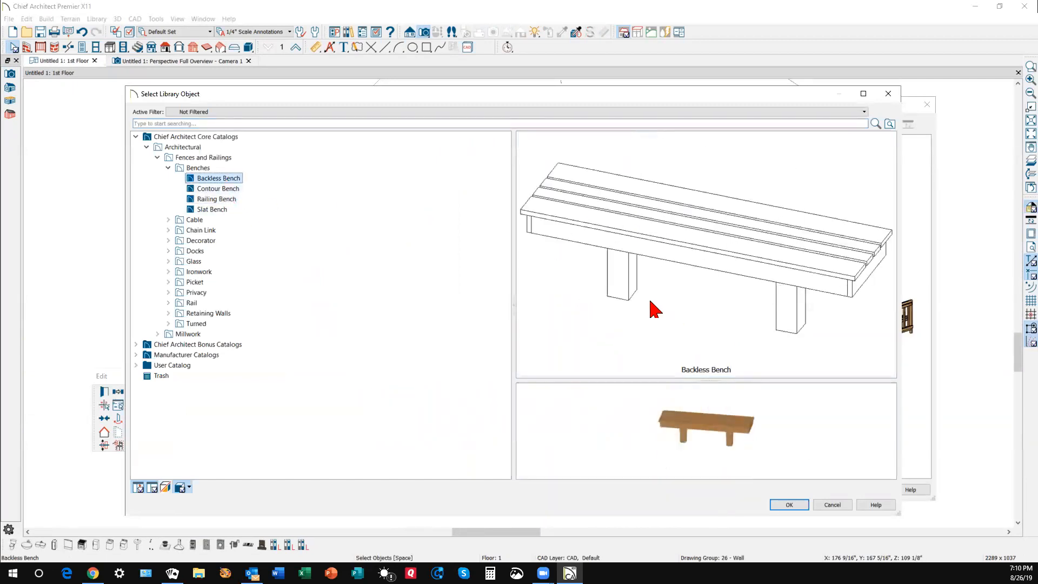
{"action": "left_click", "coordinate": [219, 189]}
{"action": "left_click", "coordinate": [799, 507]}
{"action": "left_click", "coordinate": [823, 489]}
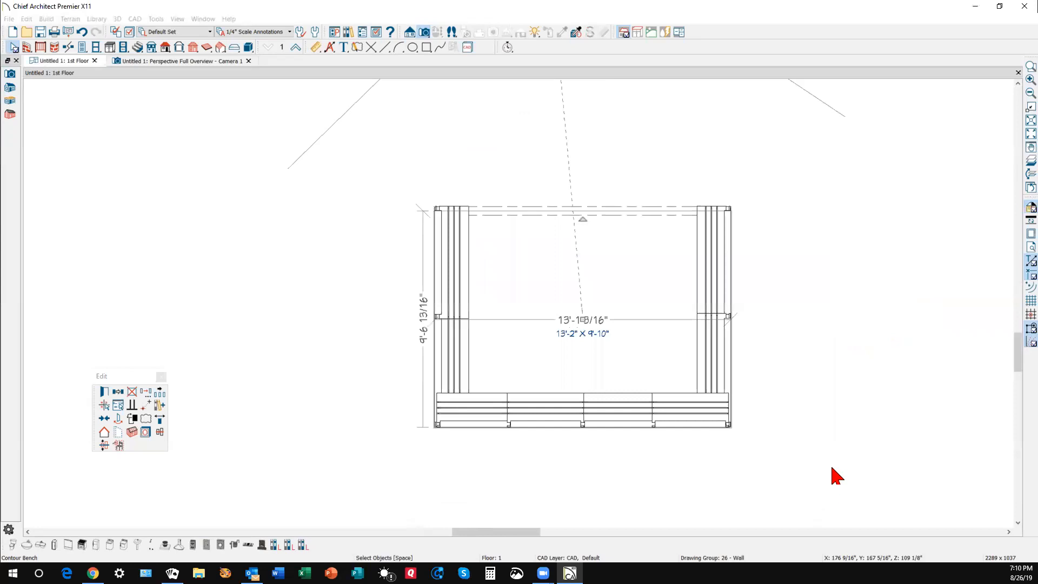
{"action": "key", "text": "ctrl+Tab"}
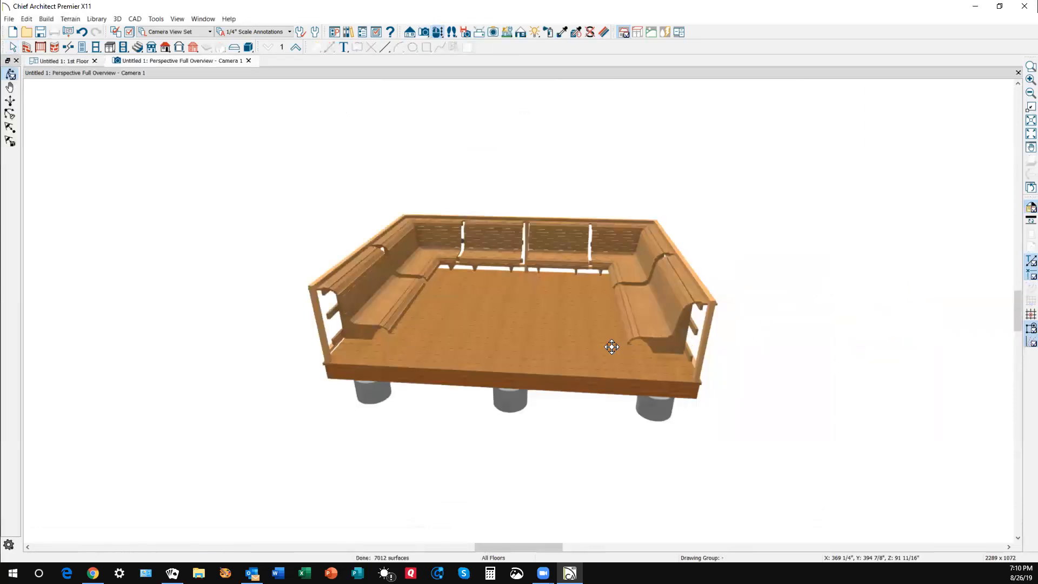
{"action": "left_click_drag", "start_coordinate": [595, 340], "coordinate": [708, 320]}
{"action": "left_click_drag", "start_coordinate": [567, 334], "coordinate": [477, 343]}
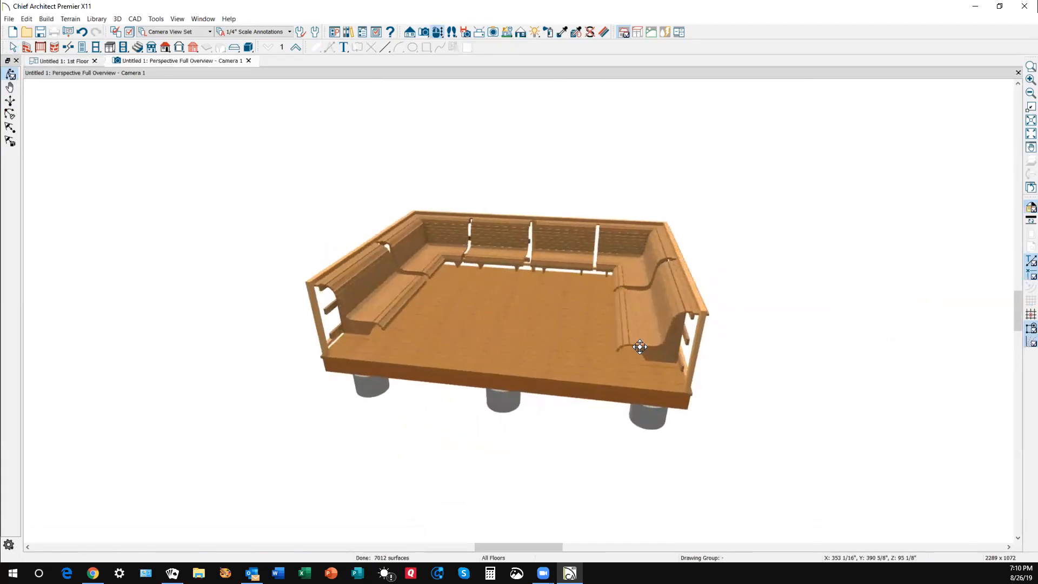